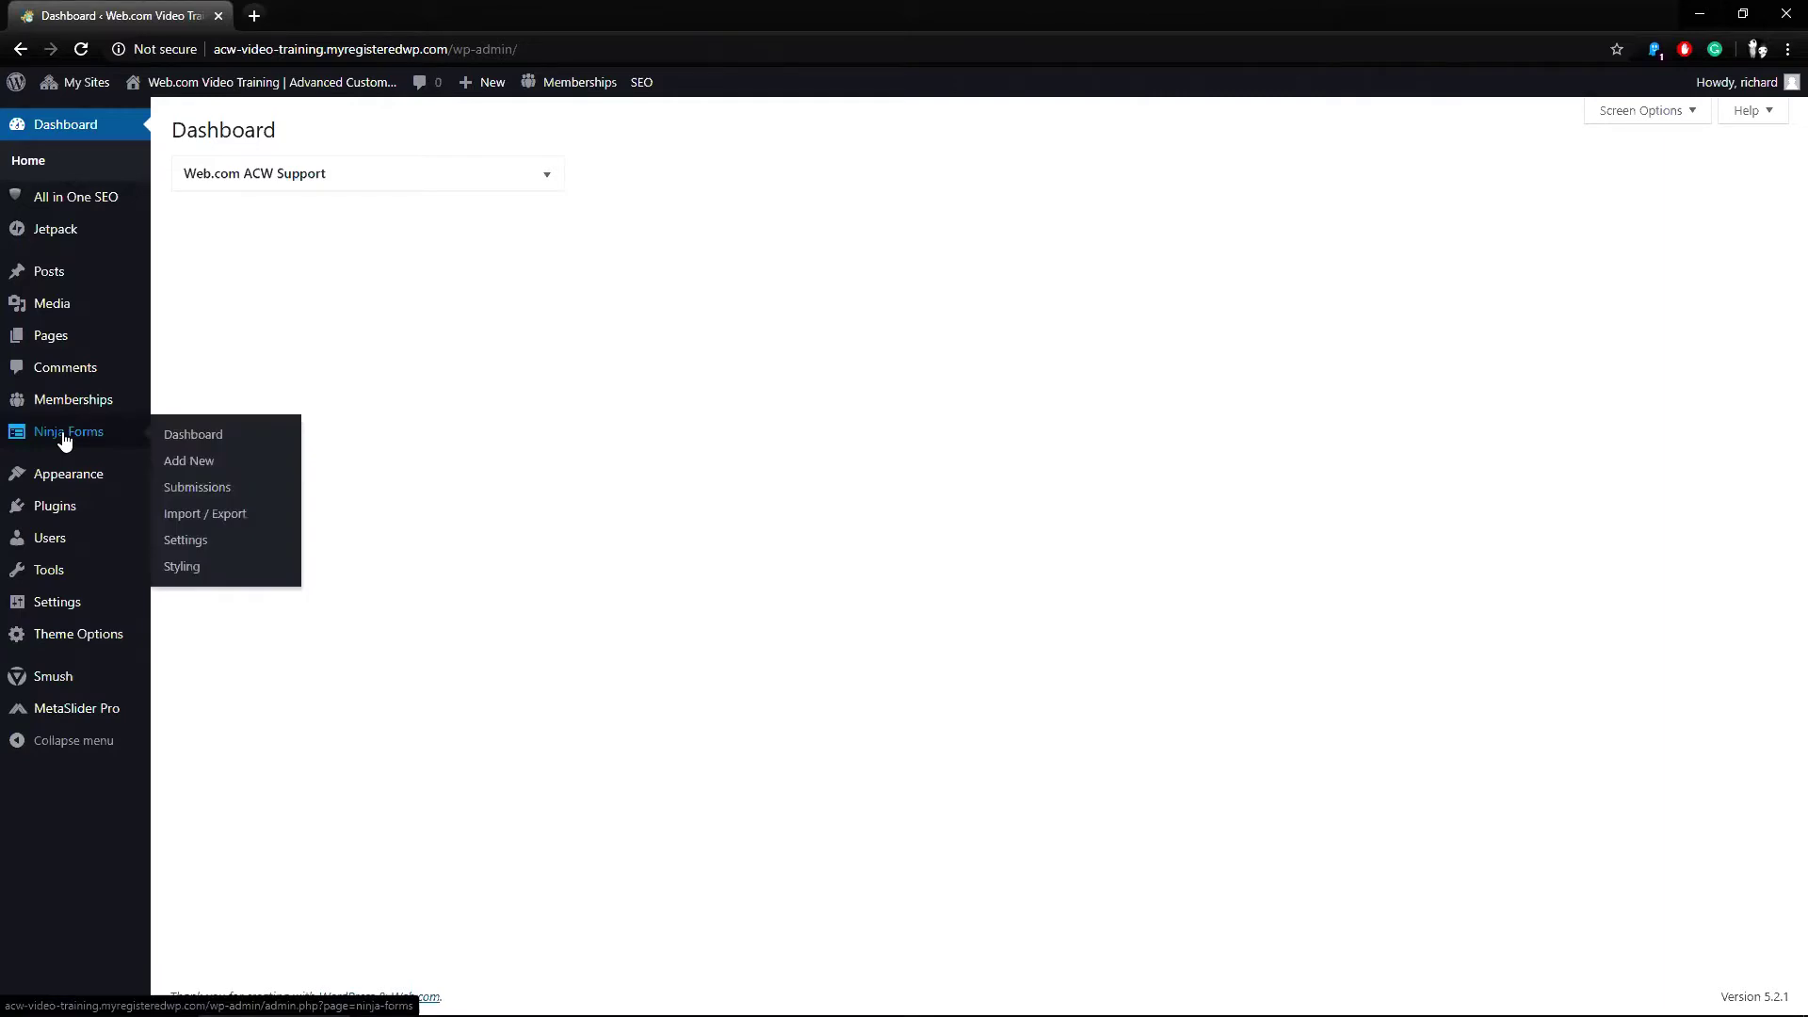
Step: Copy the Quote Form shortcode [ninja_form id=8] from the Ninja Forms dashboard
left_click(190, 436)
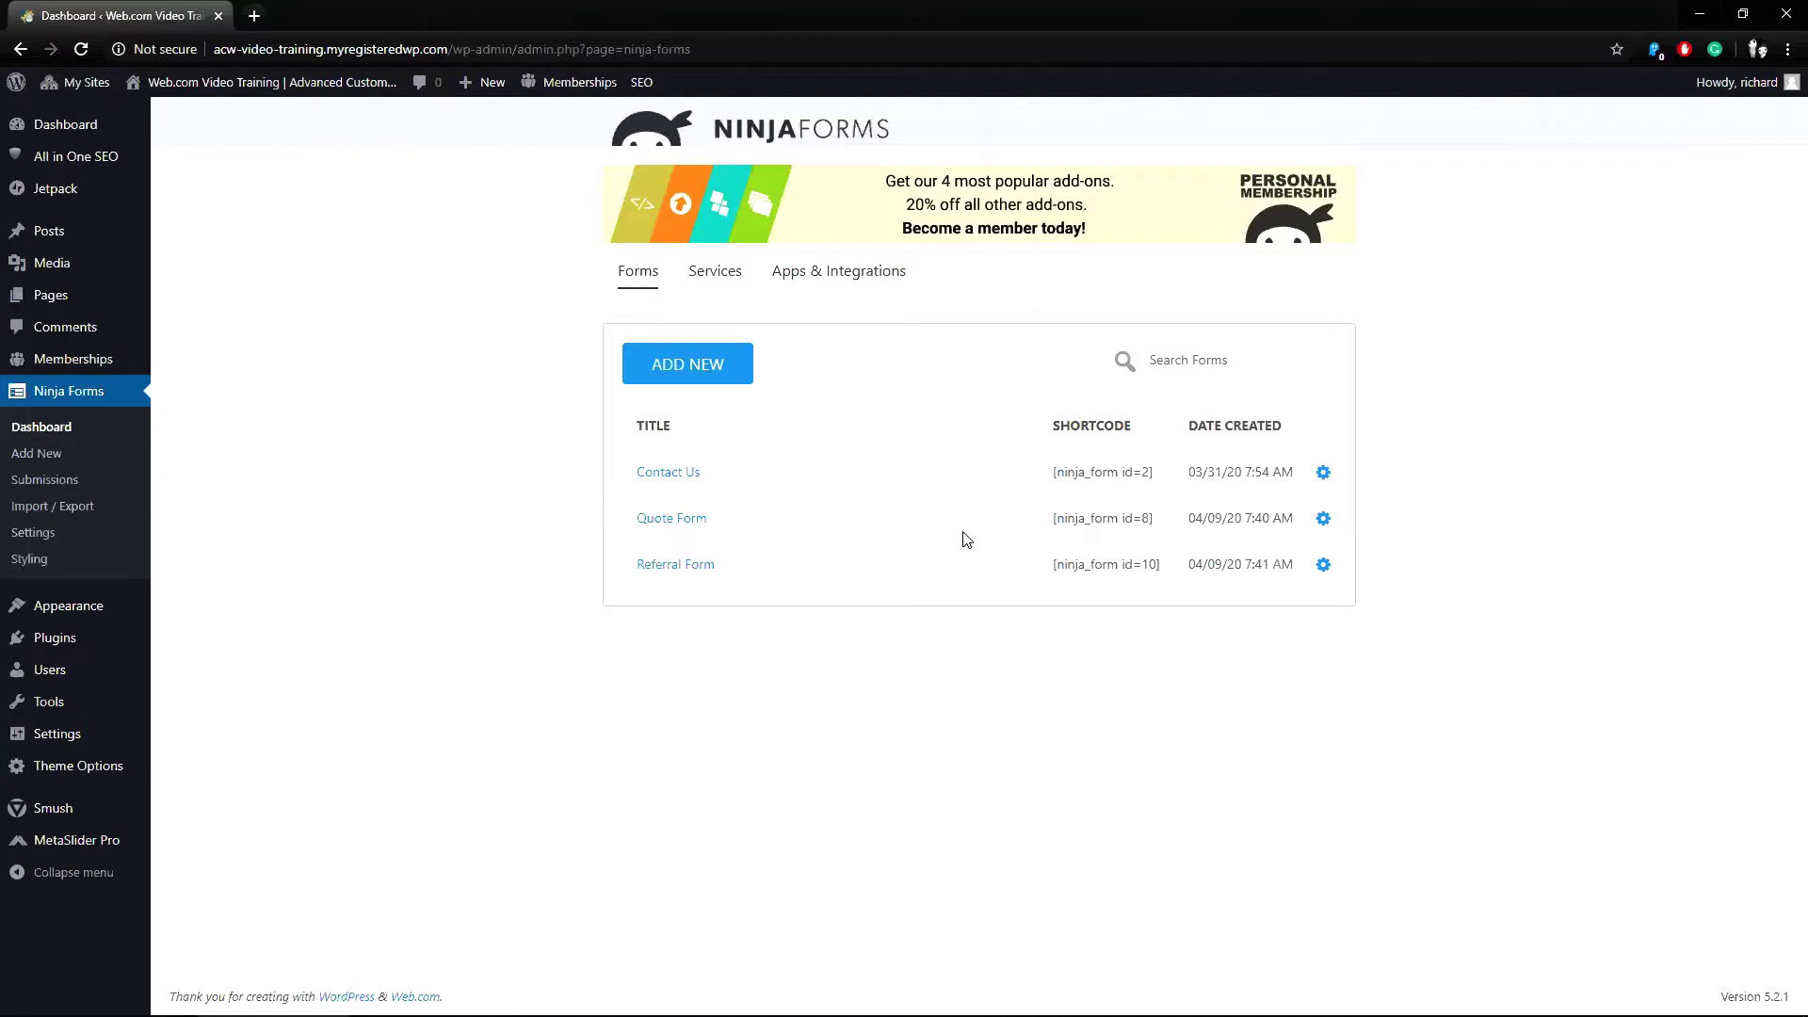
left_click_drag(1052, 519, 1158, 518)
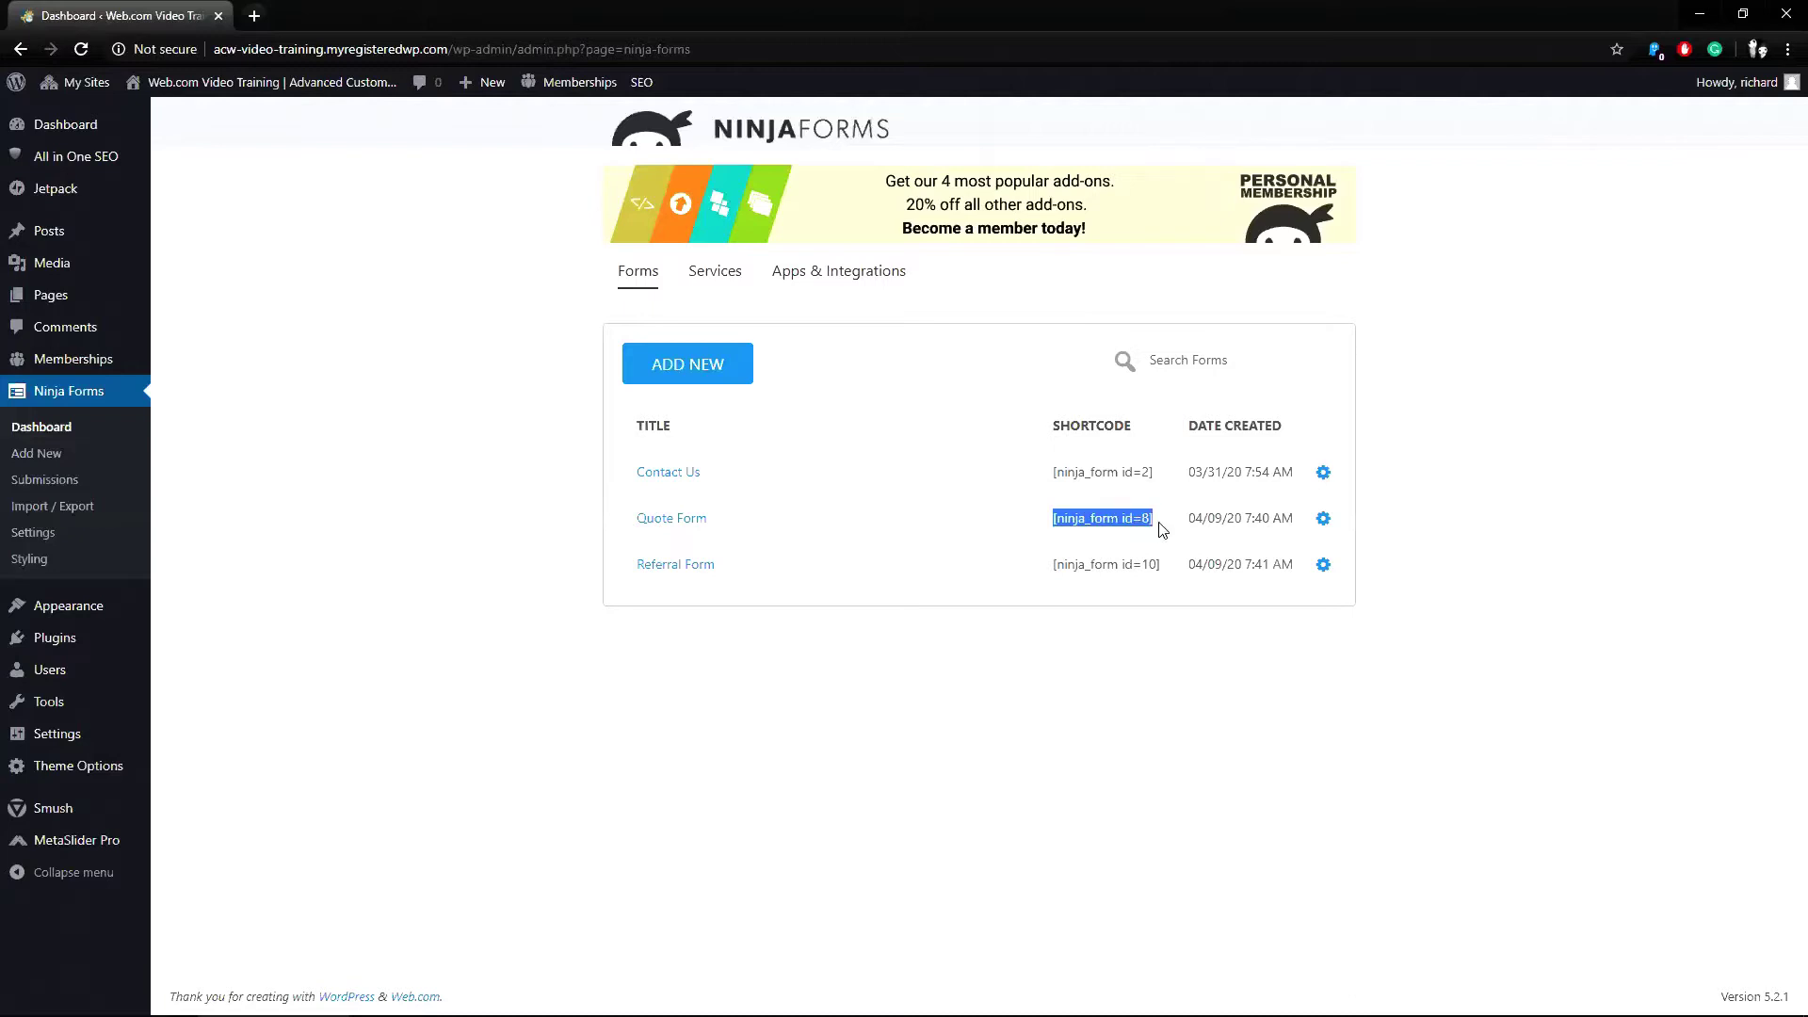
right_click(1135, 518)
left_click(1168, 525)
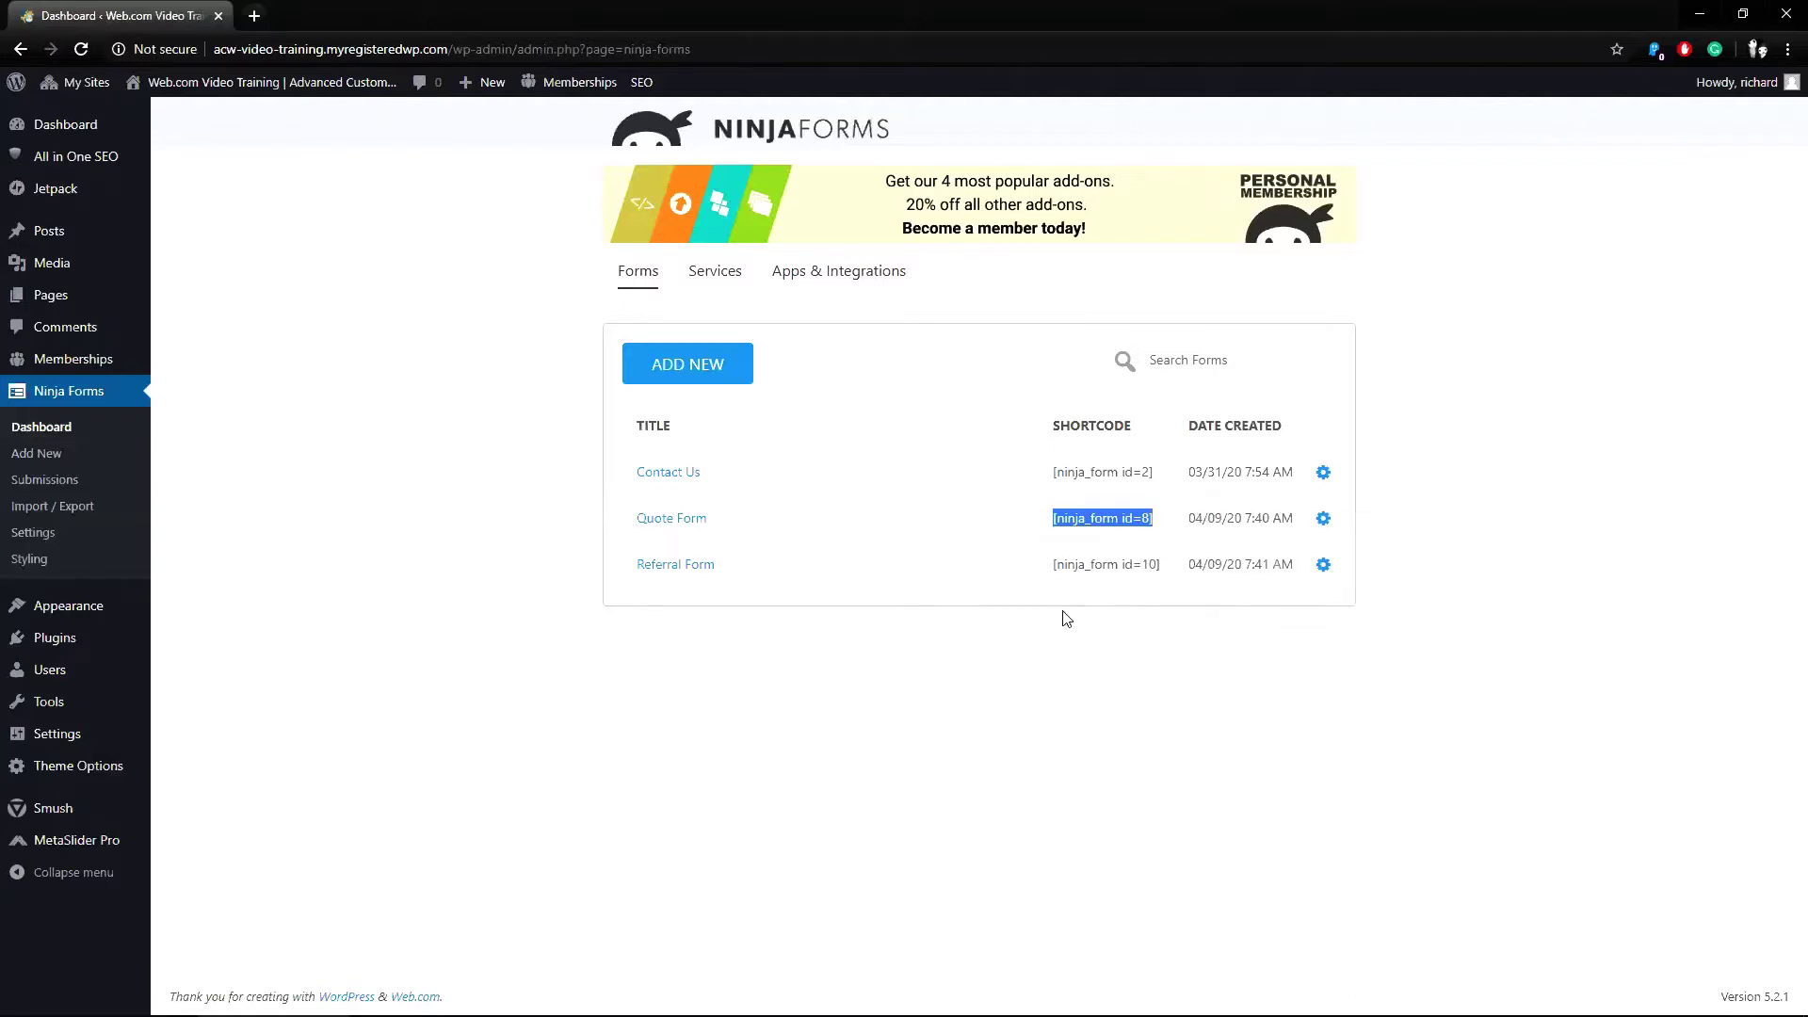
Step: Paste [ninja_form id=8] on a new line below the Our Scenery intro paragraph
left_click(1030, 646)
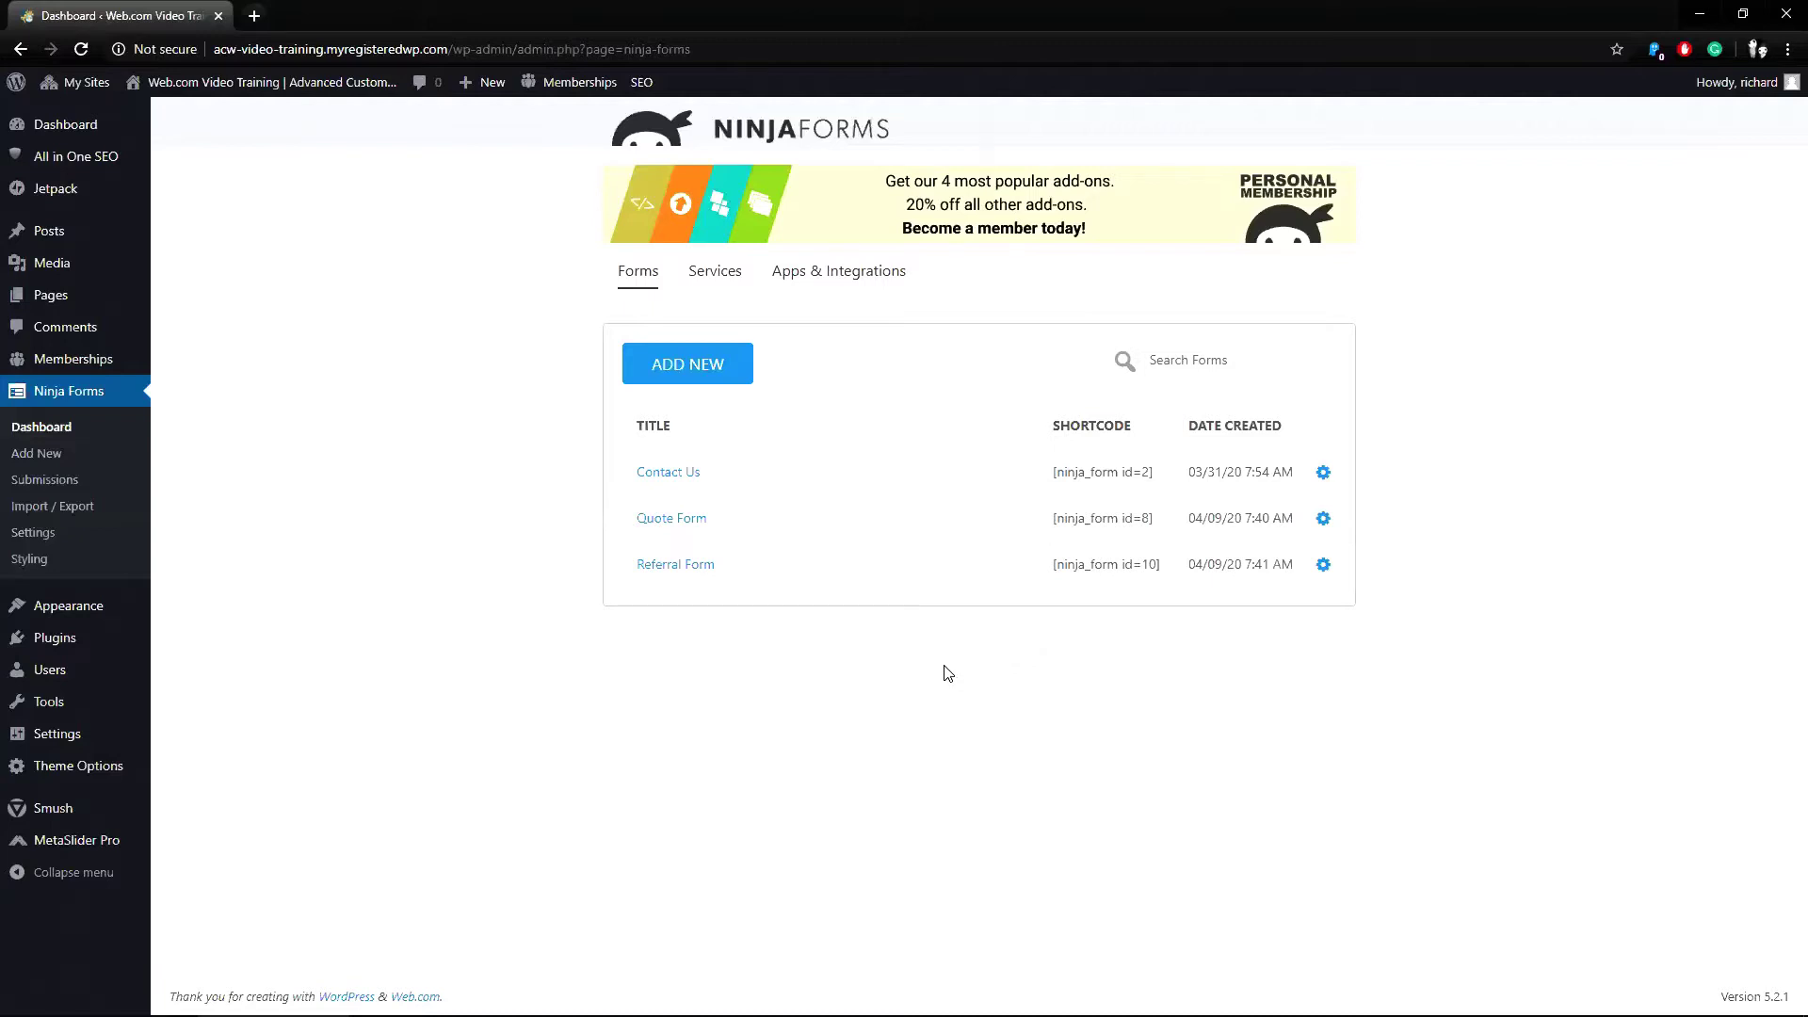
mouse_move(52, 296)
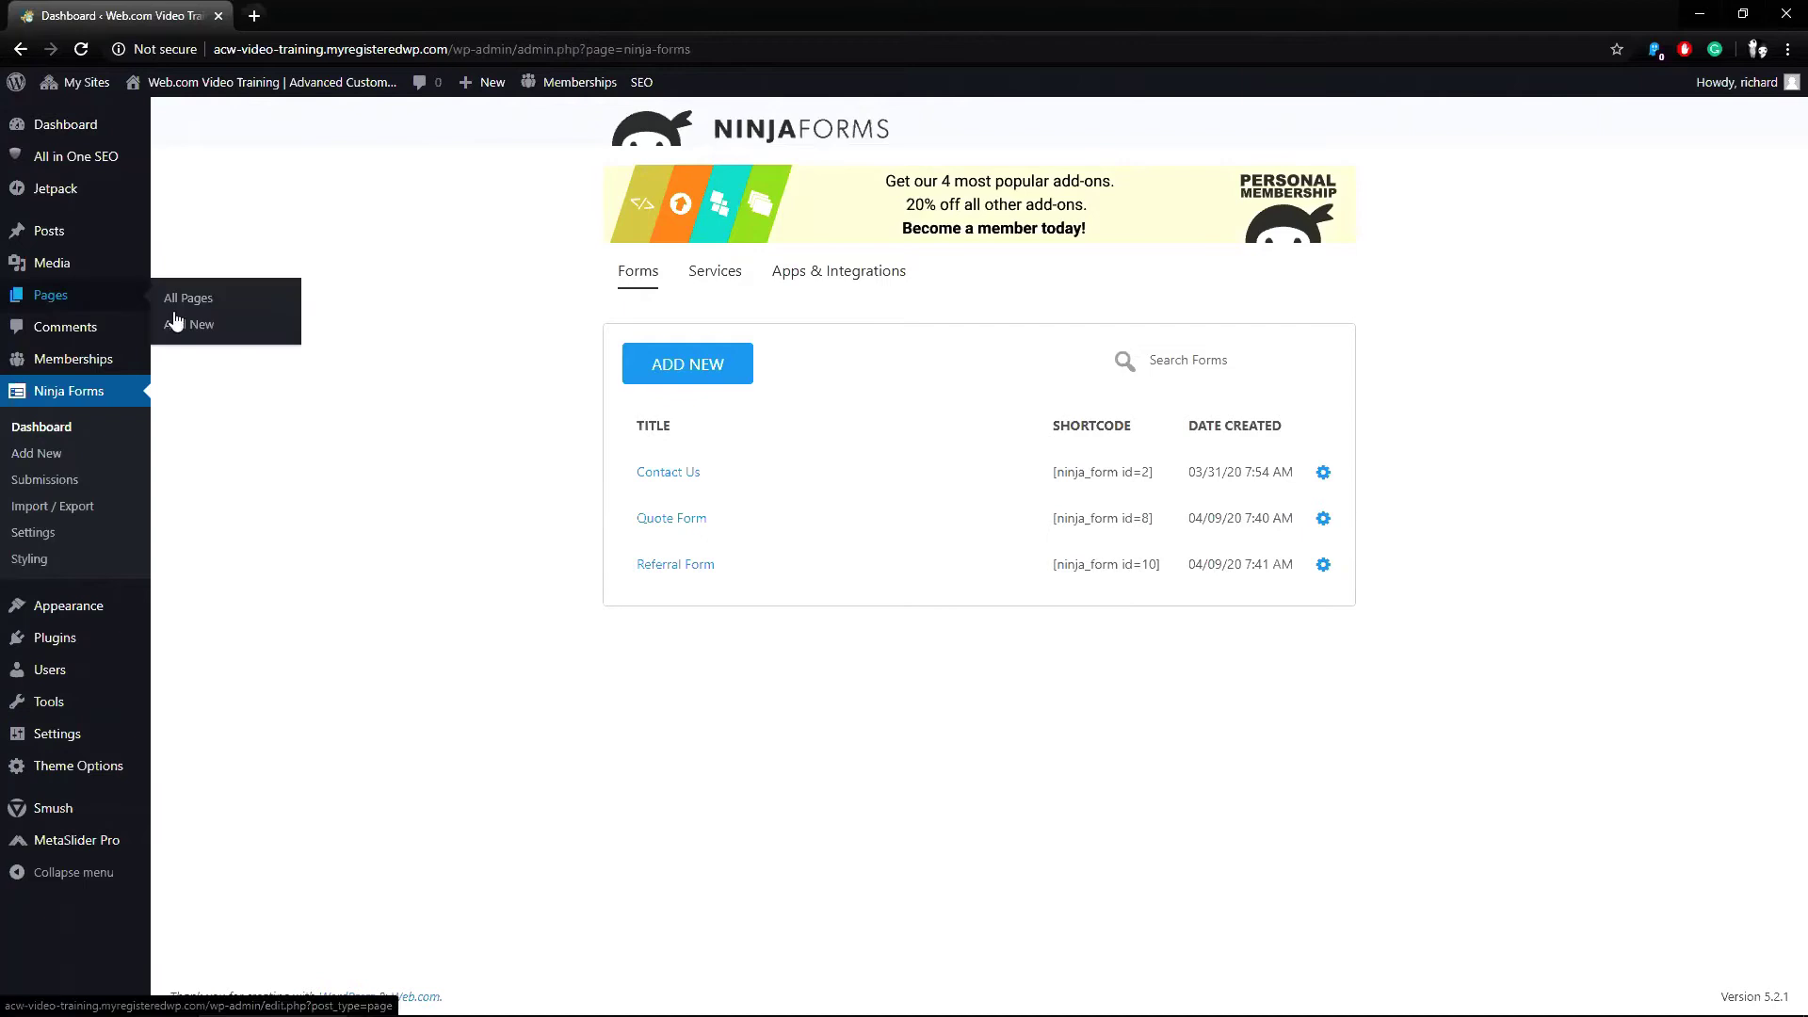
left_click(188, 298)
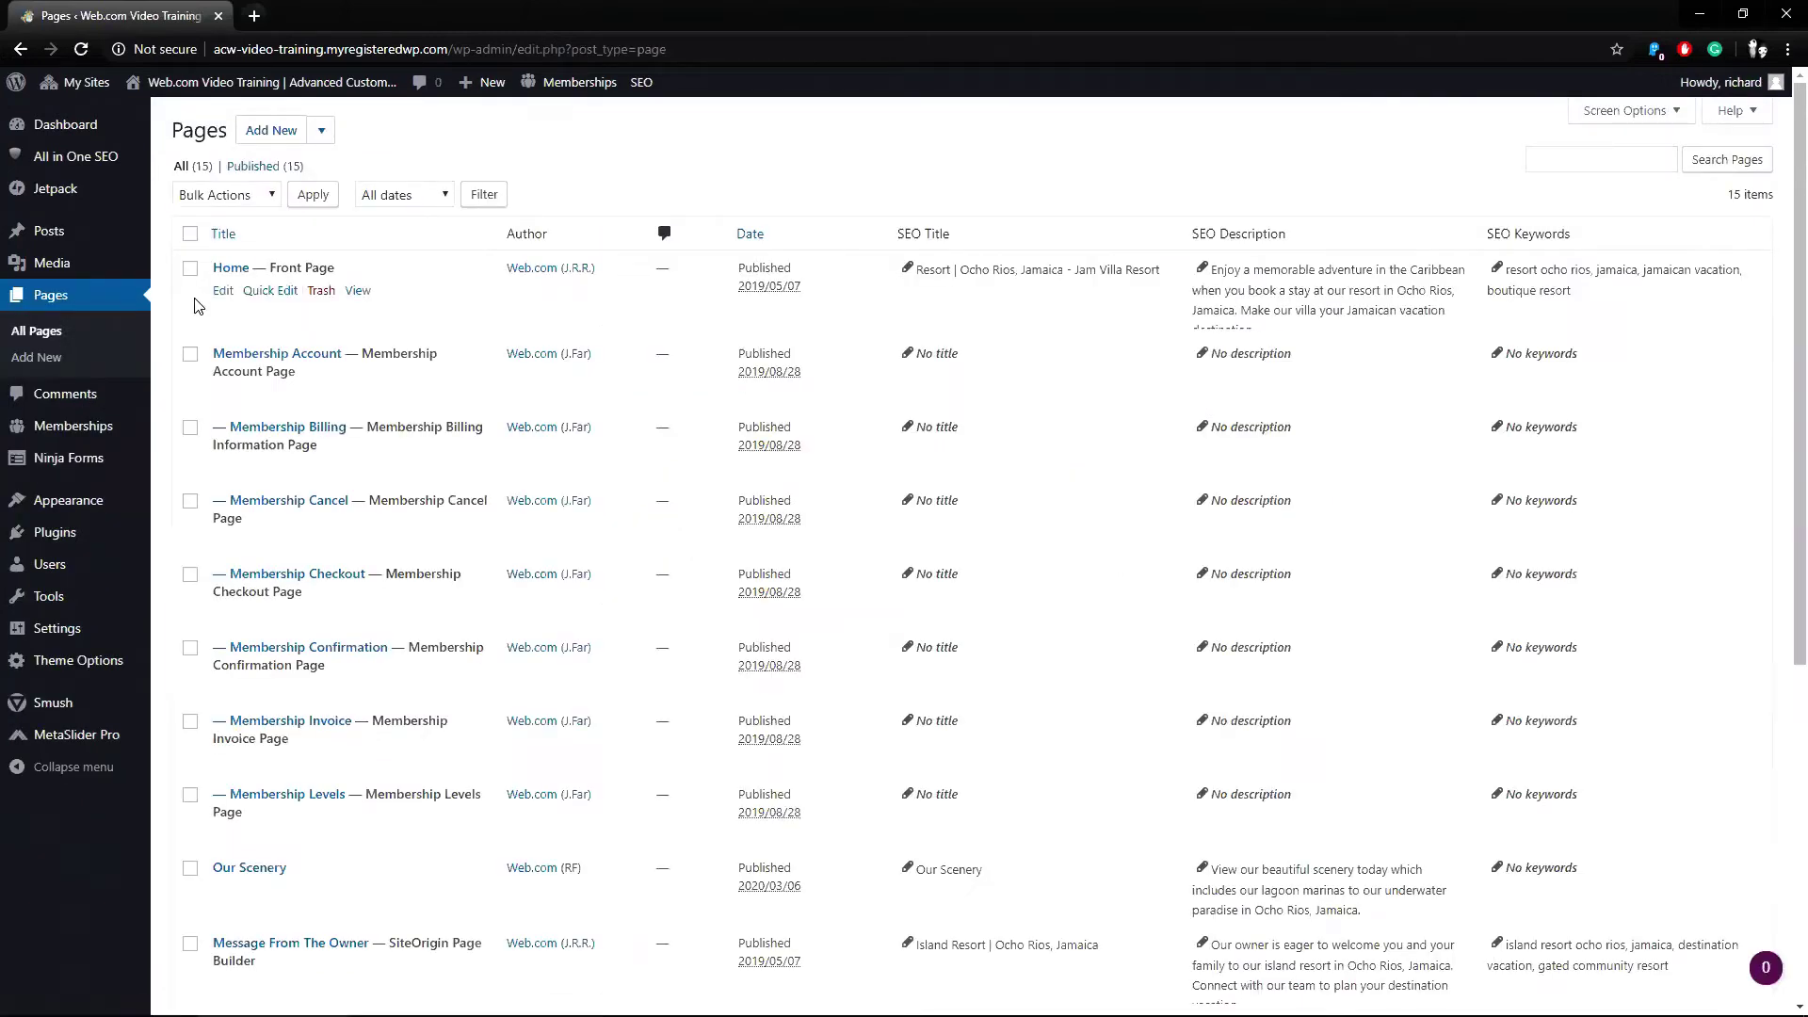
left_click(249, 867)
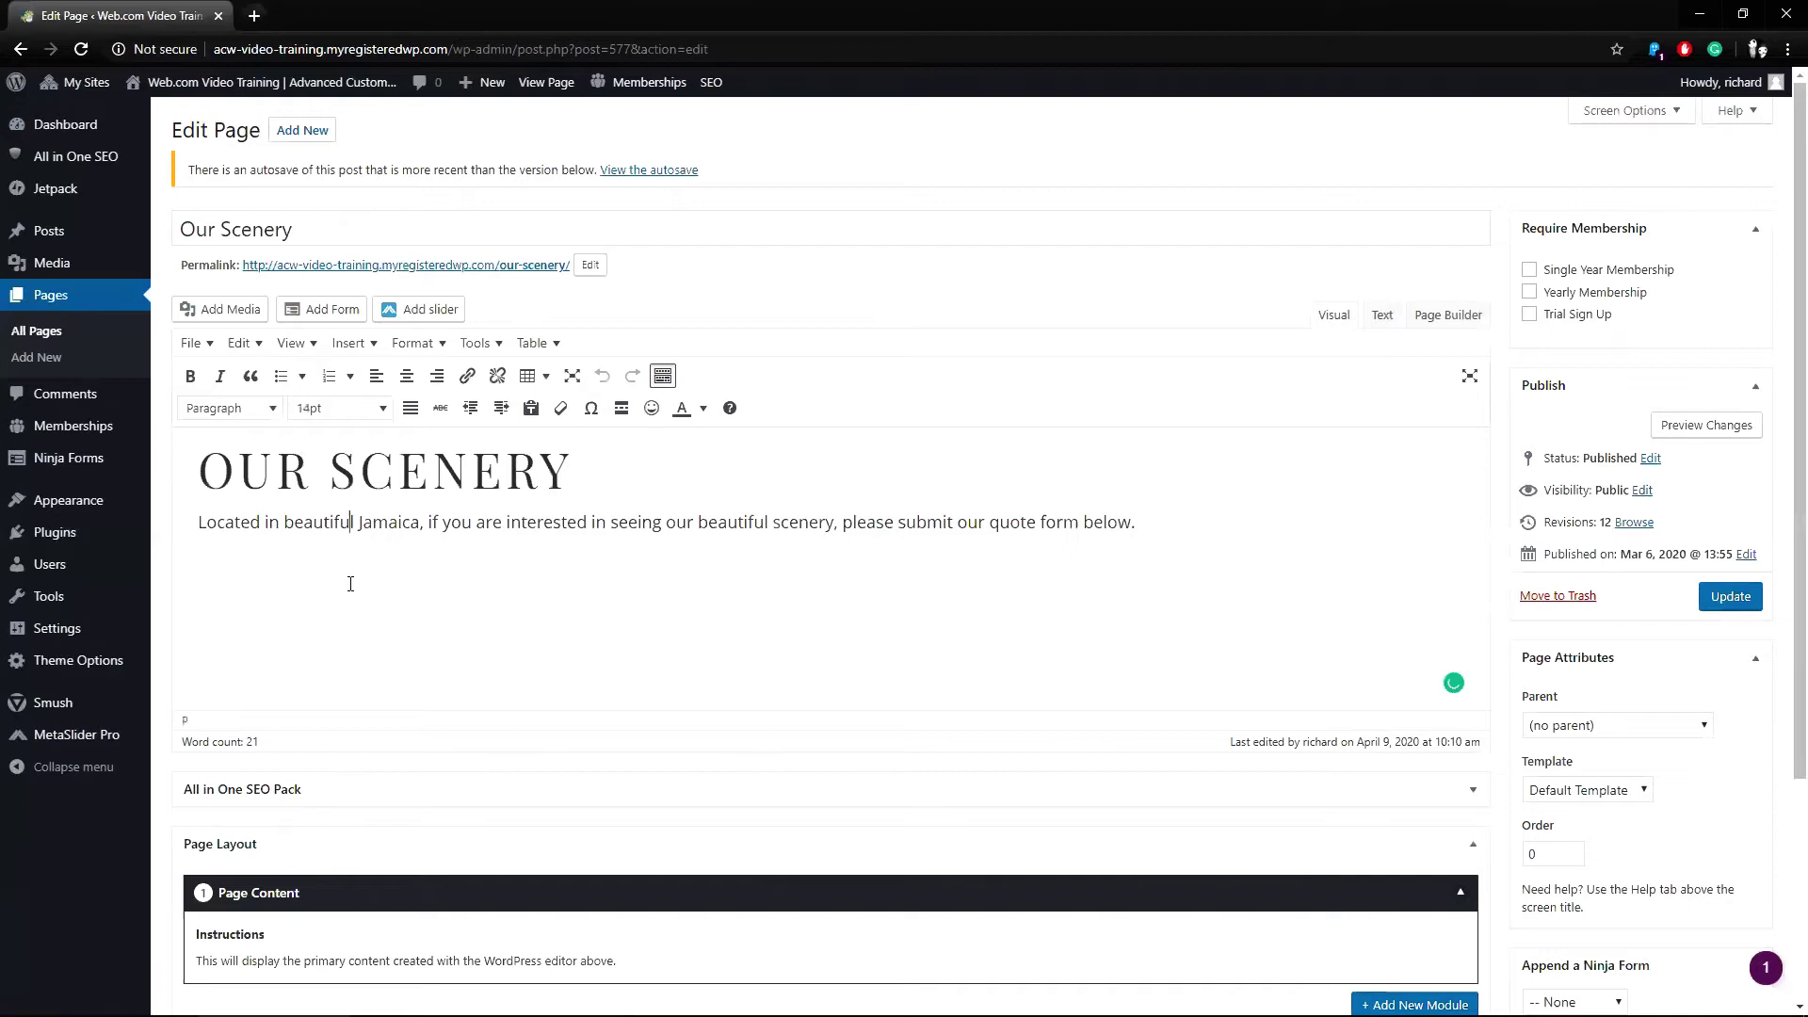
left_click(349, 584)
key("Return")
key("ctrl+v")
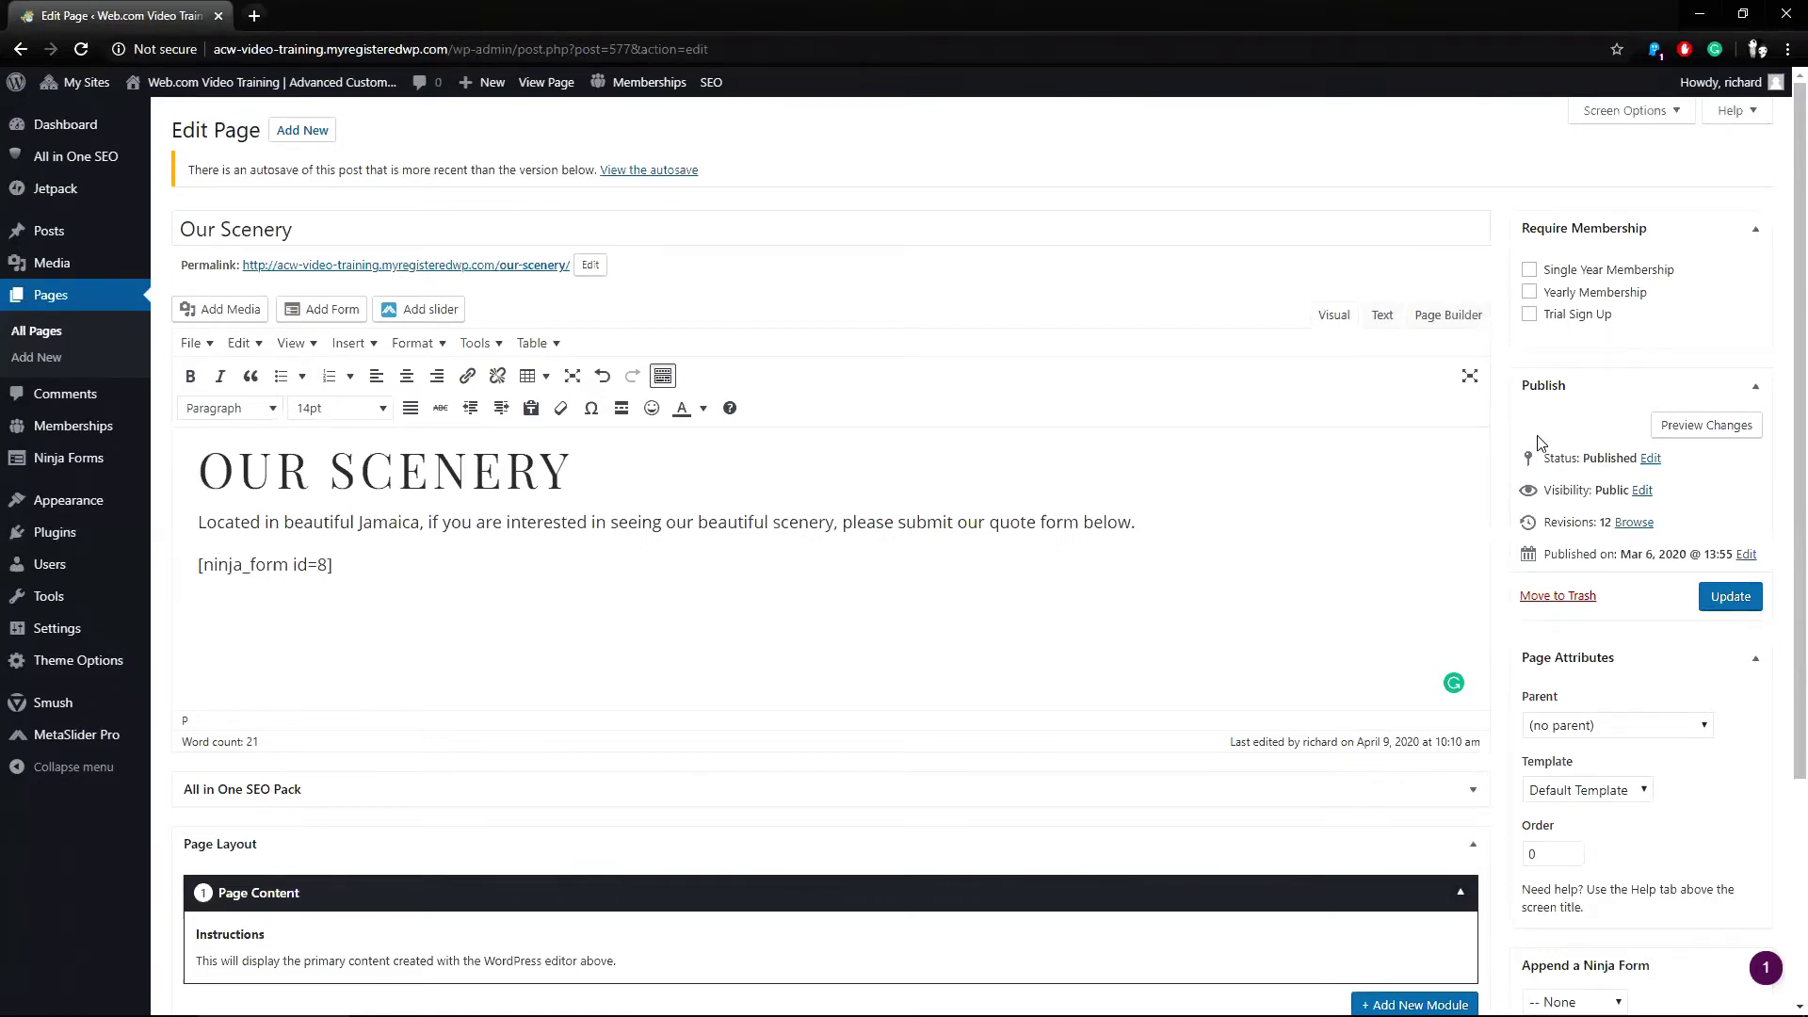
Step: Preview Our Scenery and test the Quote Form with state Louisiana and adults One
left_click(1706, 424)
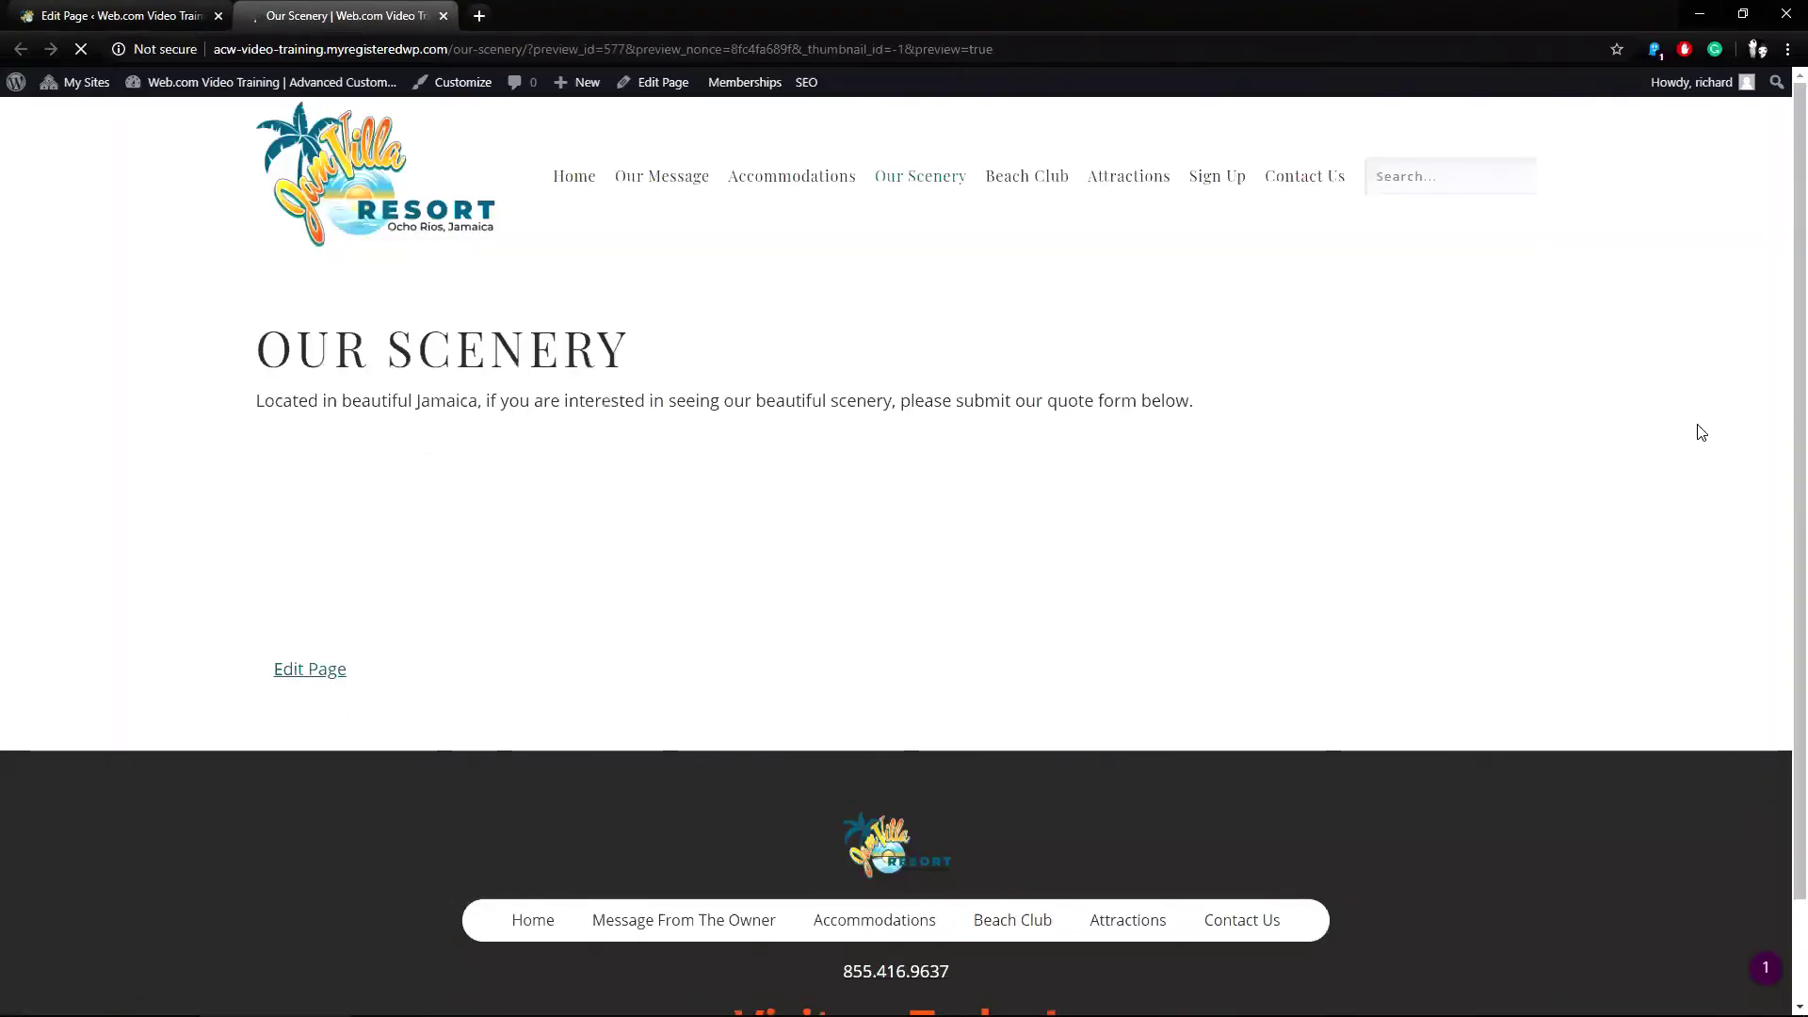
scroll(1618, 442, "down", 1)
scroll(1618, 441, "down", 2)
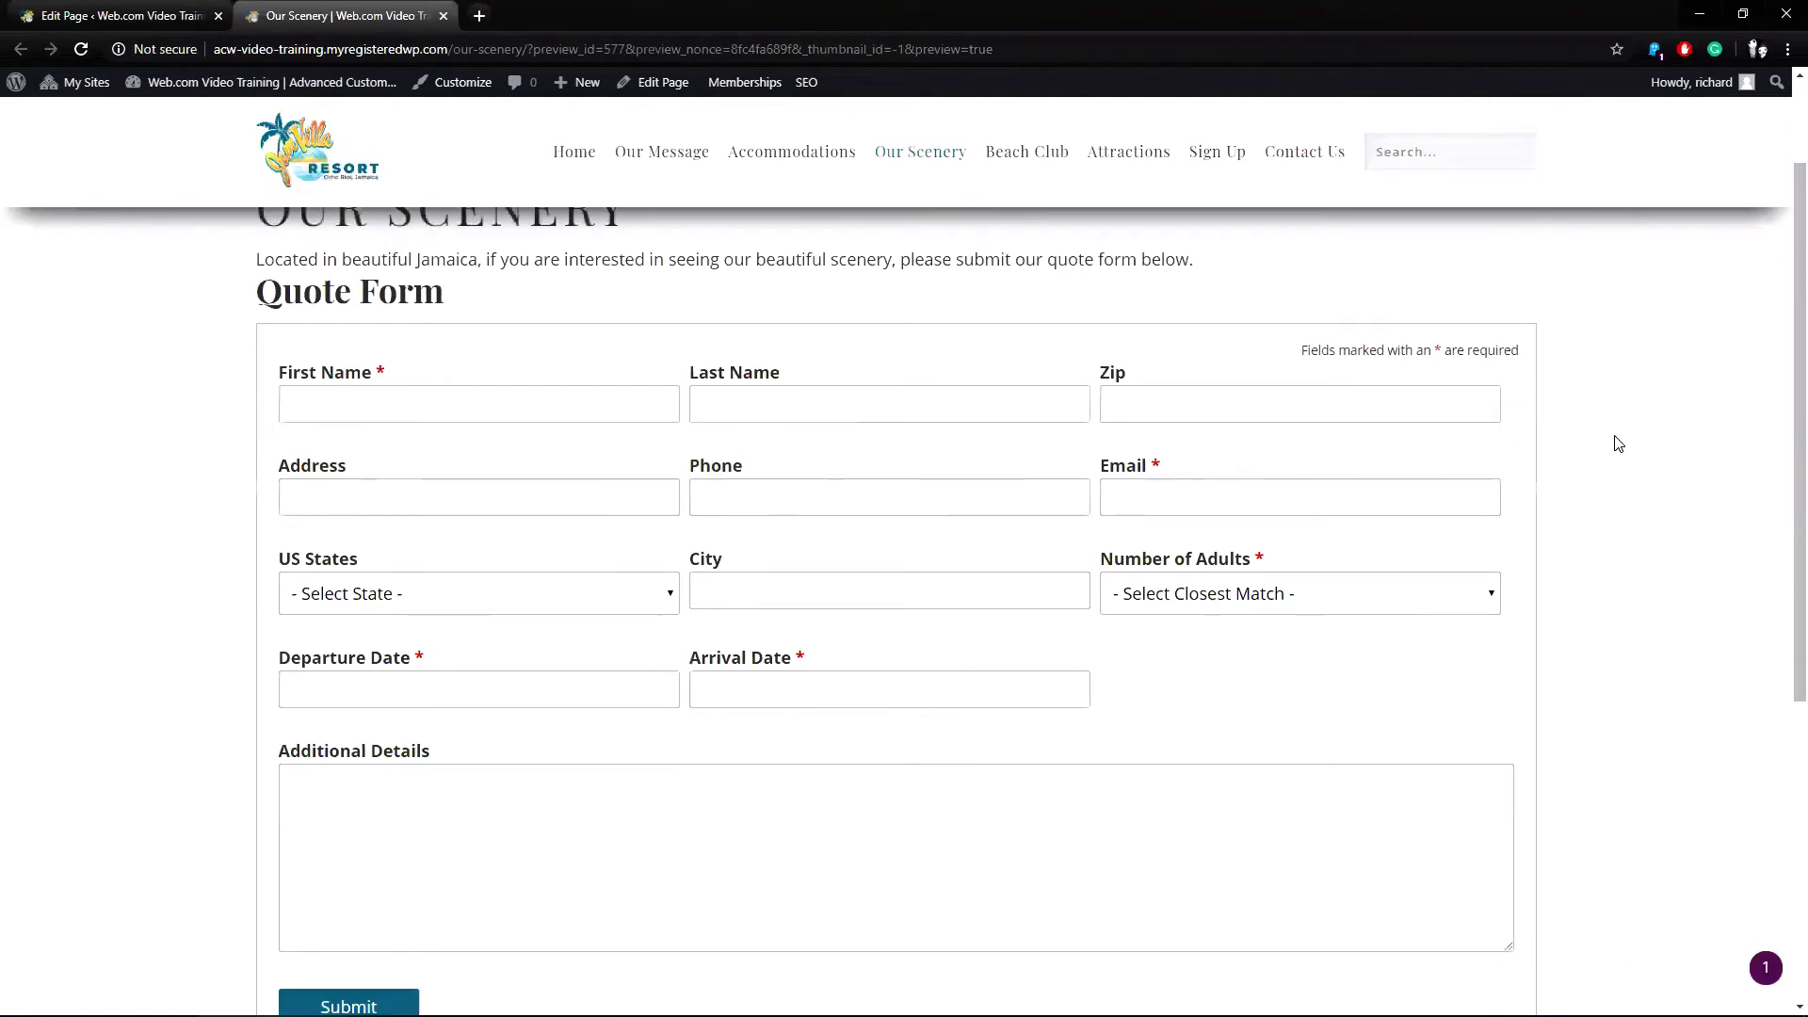
scroll(1618, 443, "down", 2)
scroll(1614, 439, "down", 2)
scroll(1612, 437, "down", 2)
scroll(1612, 437, "up", 3)
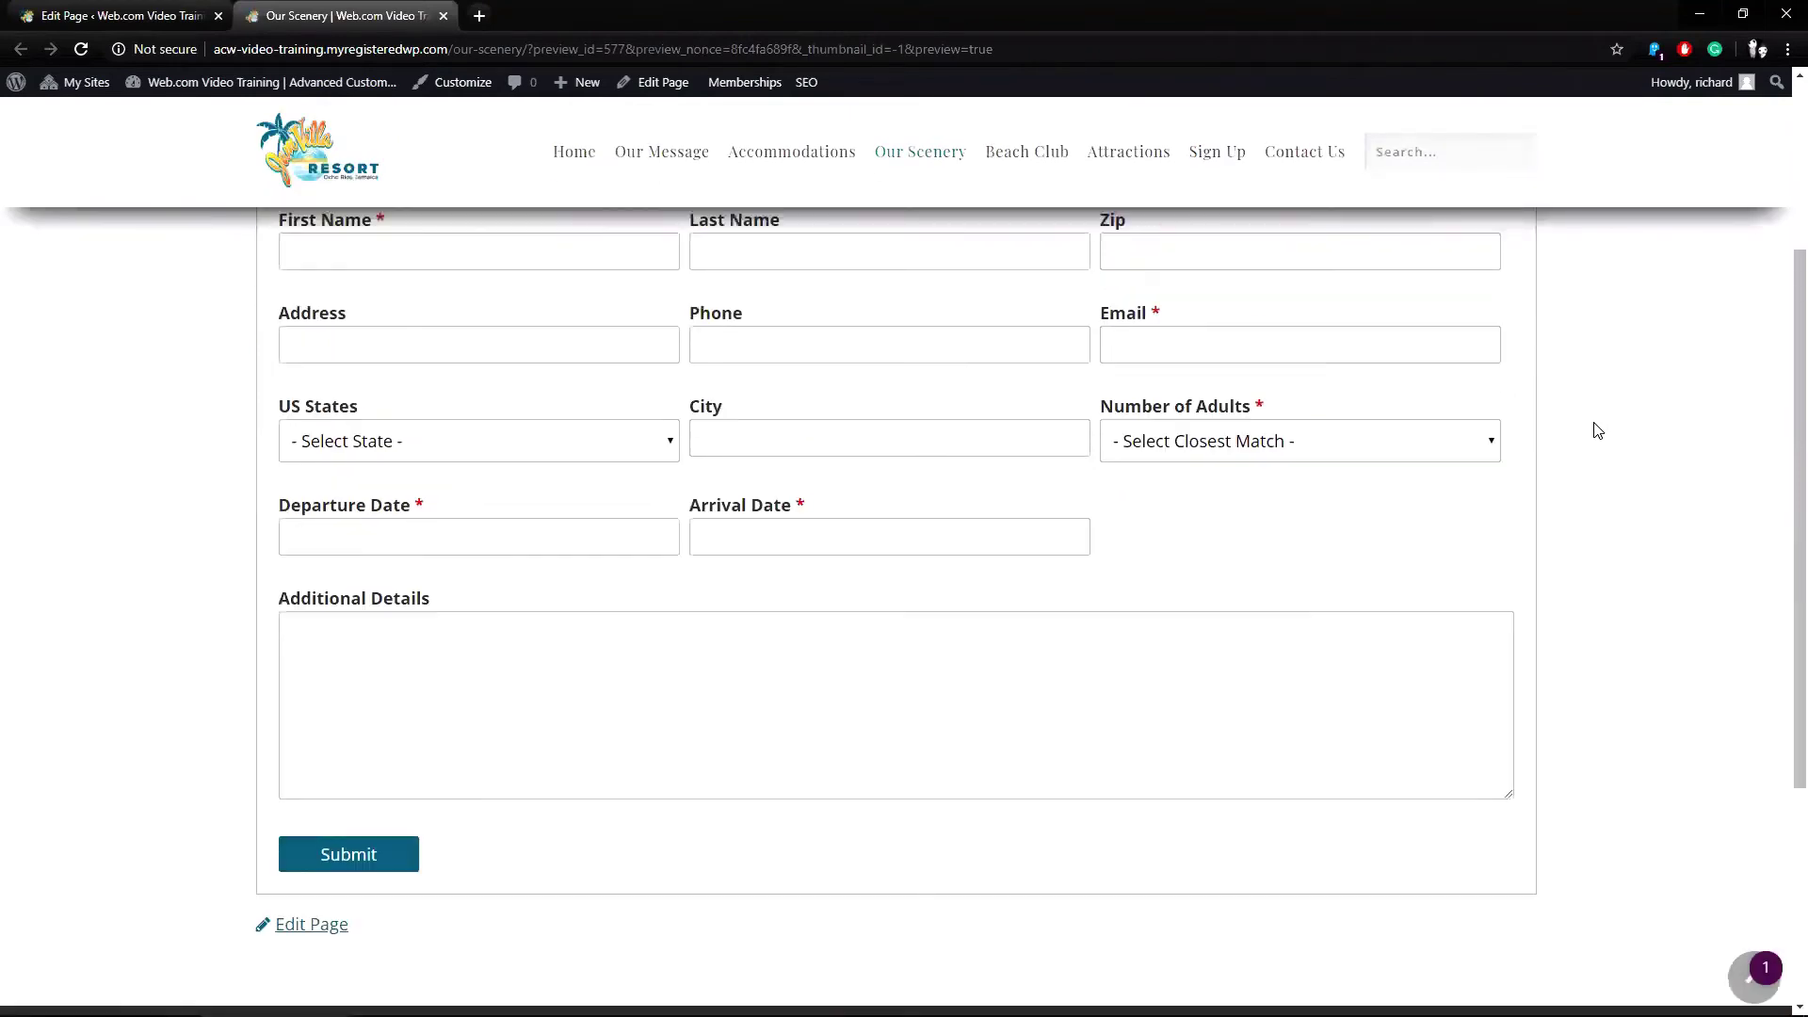
scroll(1612, 437, "up", 3)
left_click(661, 637)
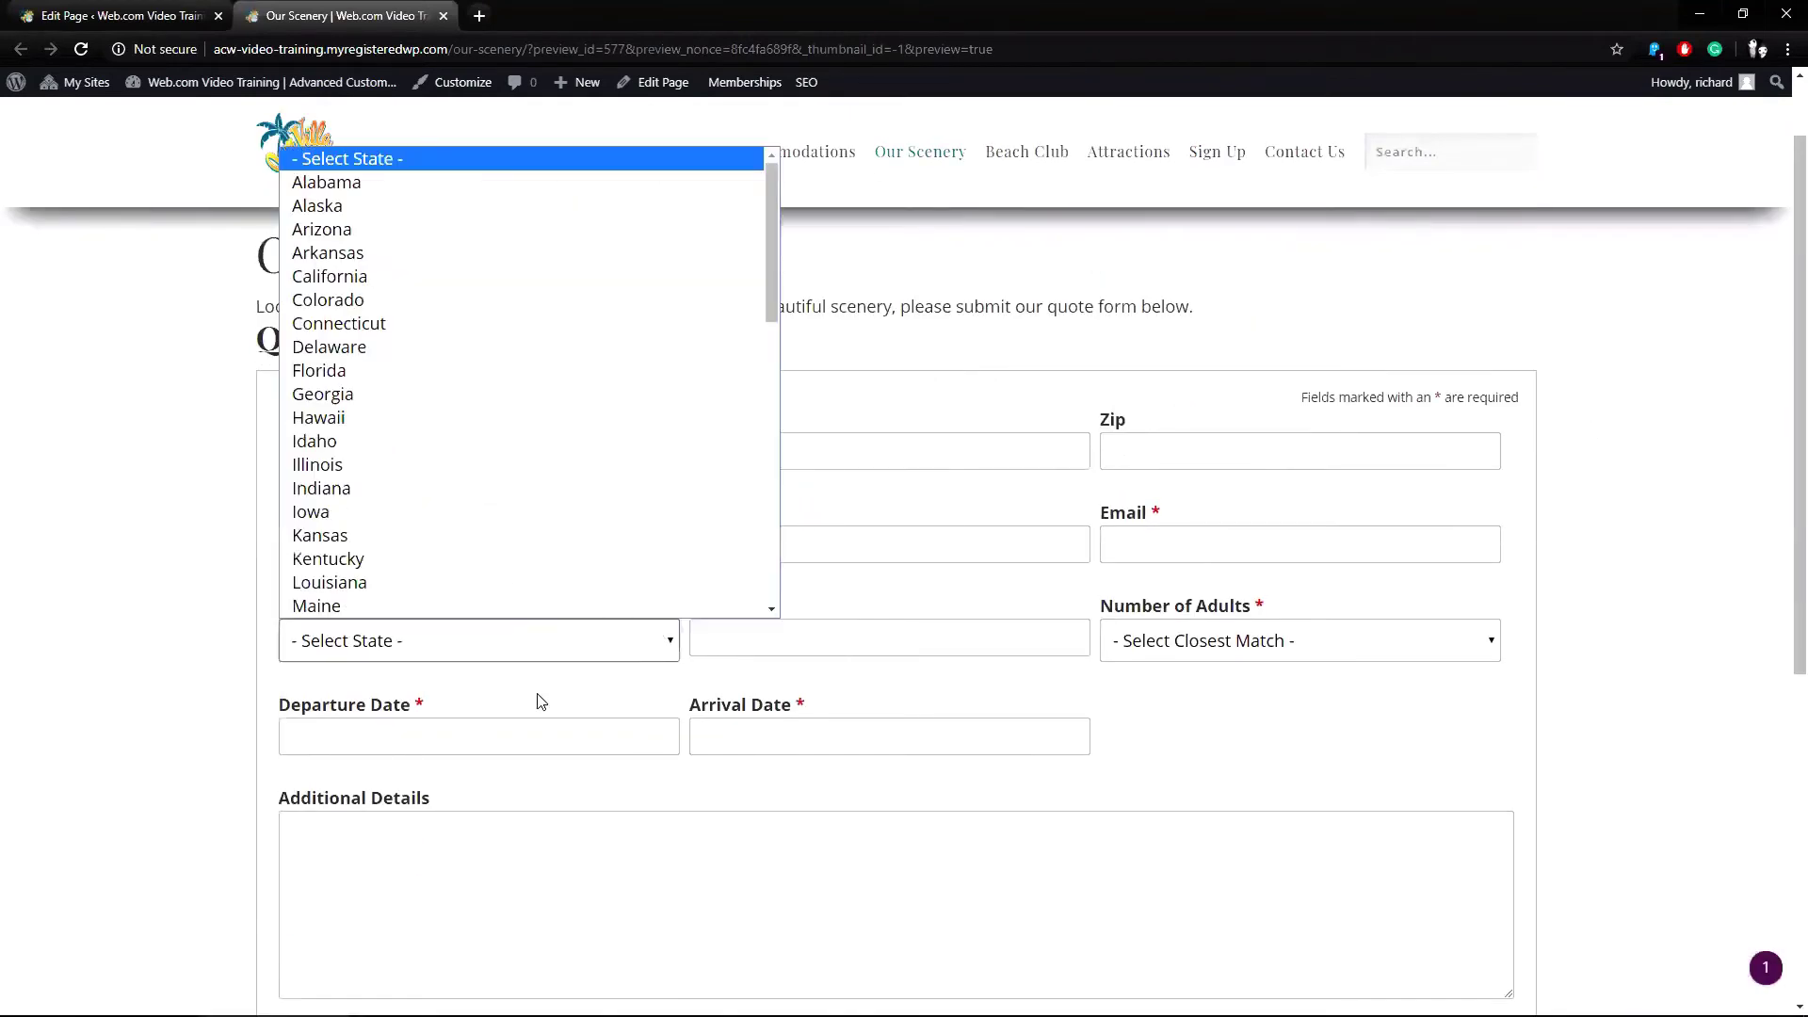
left_click(537, 581)
left_click(1301, 640)
left_click(1195, 700)
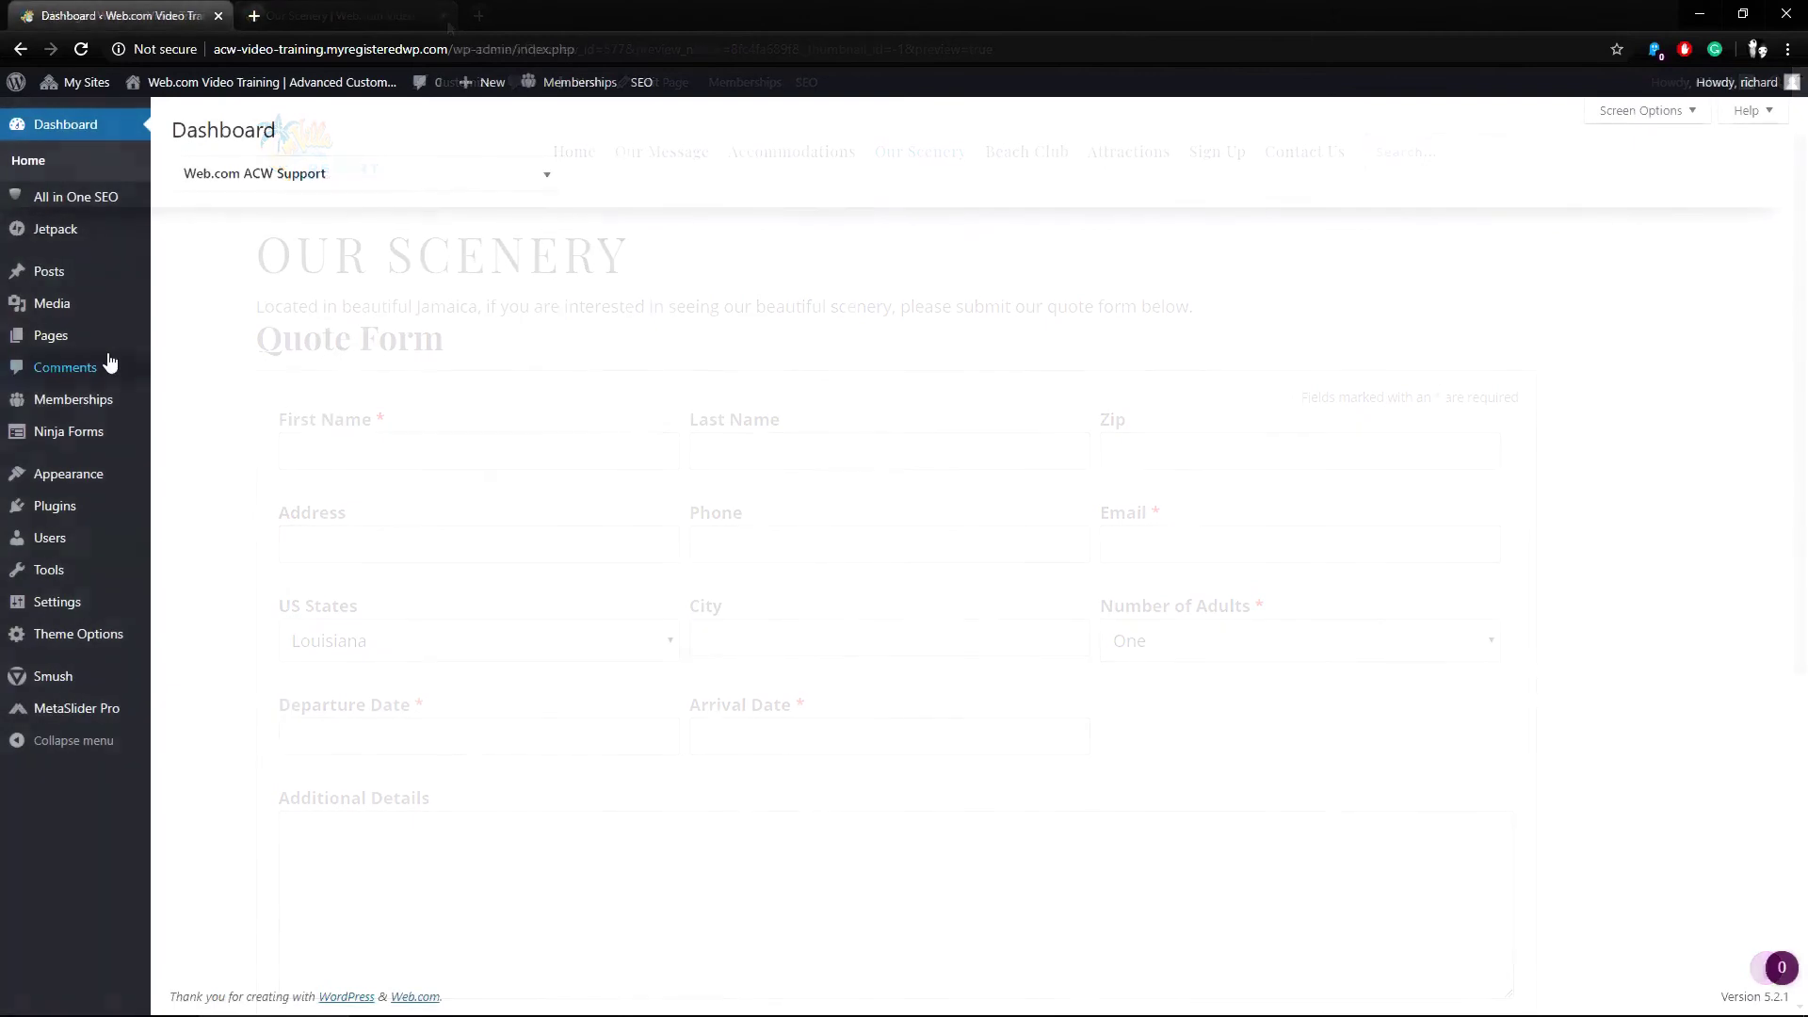
Step: Add a Ninja Forms Widget below the two editor widgets in the Contact Us Page Builder layout
mouse_move(51, 336)
left_click(186, 340)
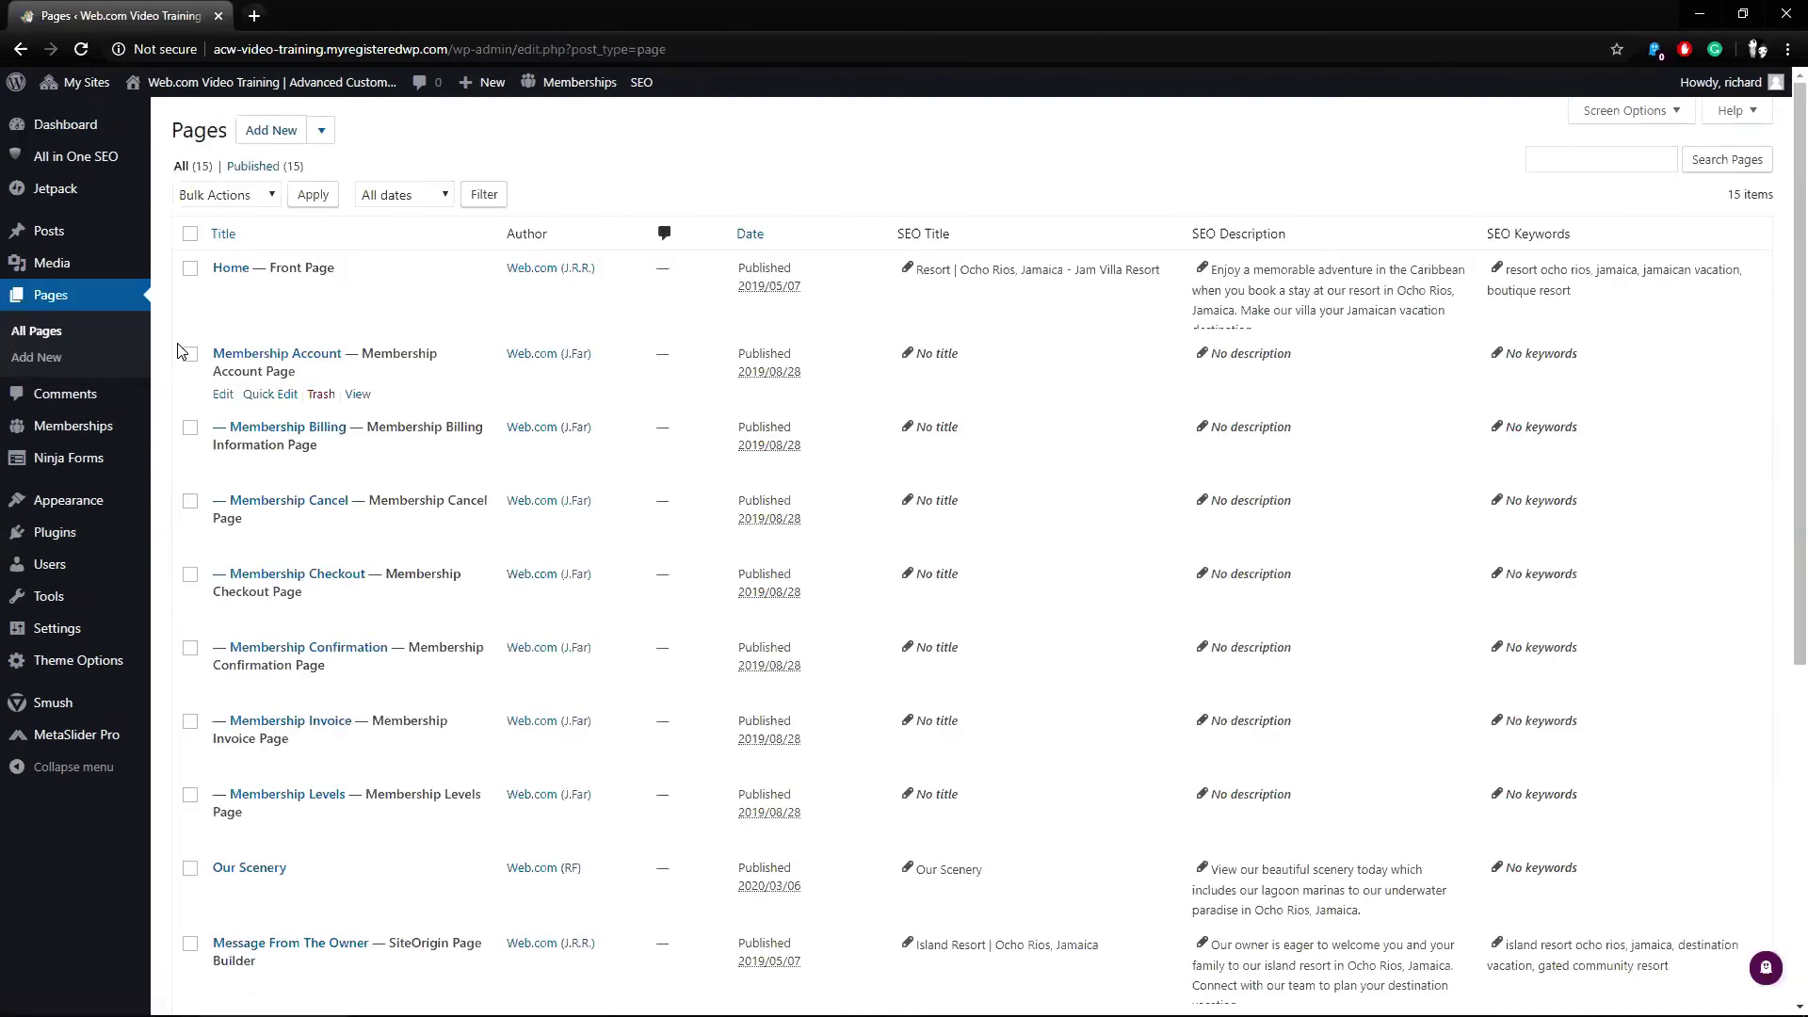
scroll(284, 425, "down", 5)
scroll(282, 565, "down", 3)
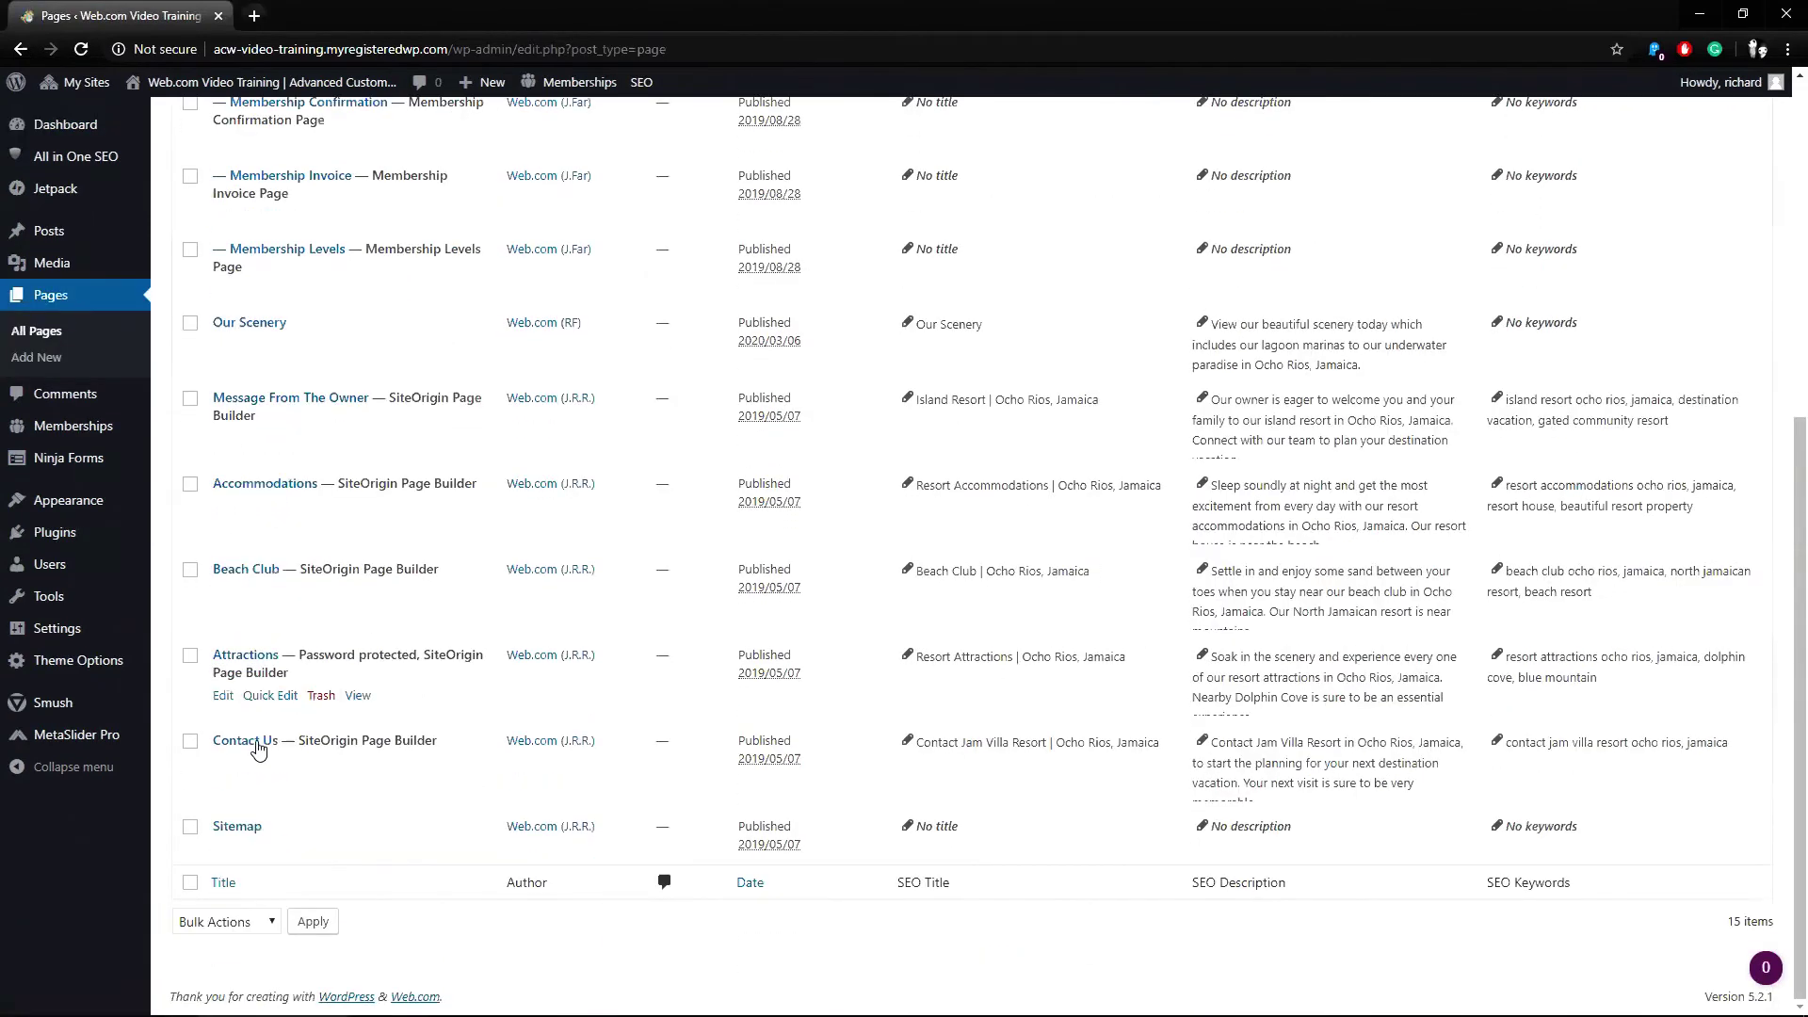
left_click(240, 742)
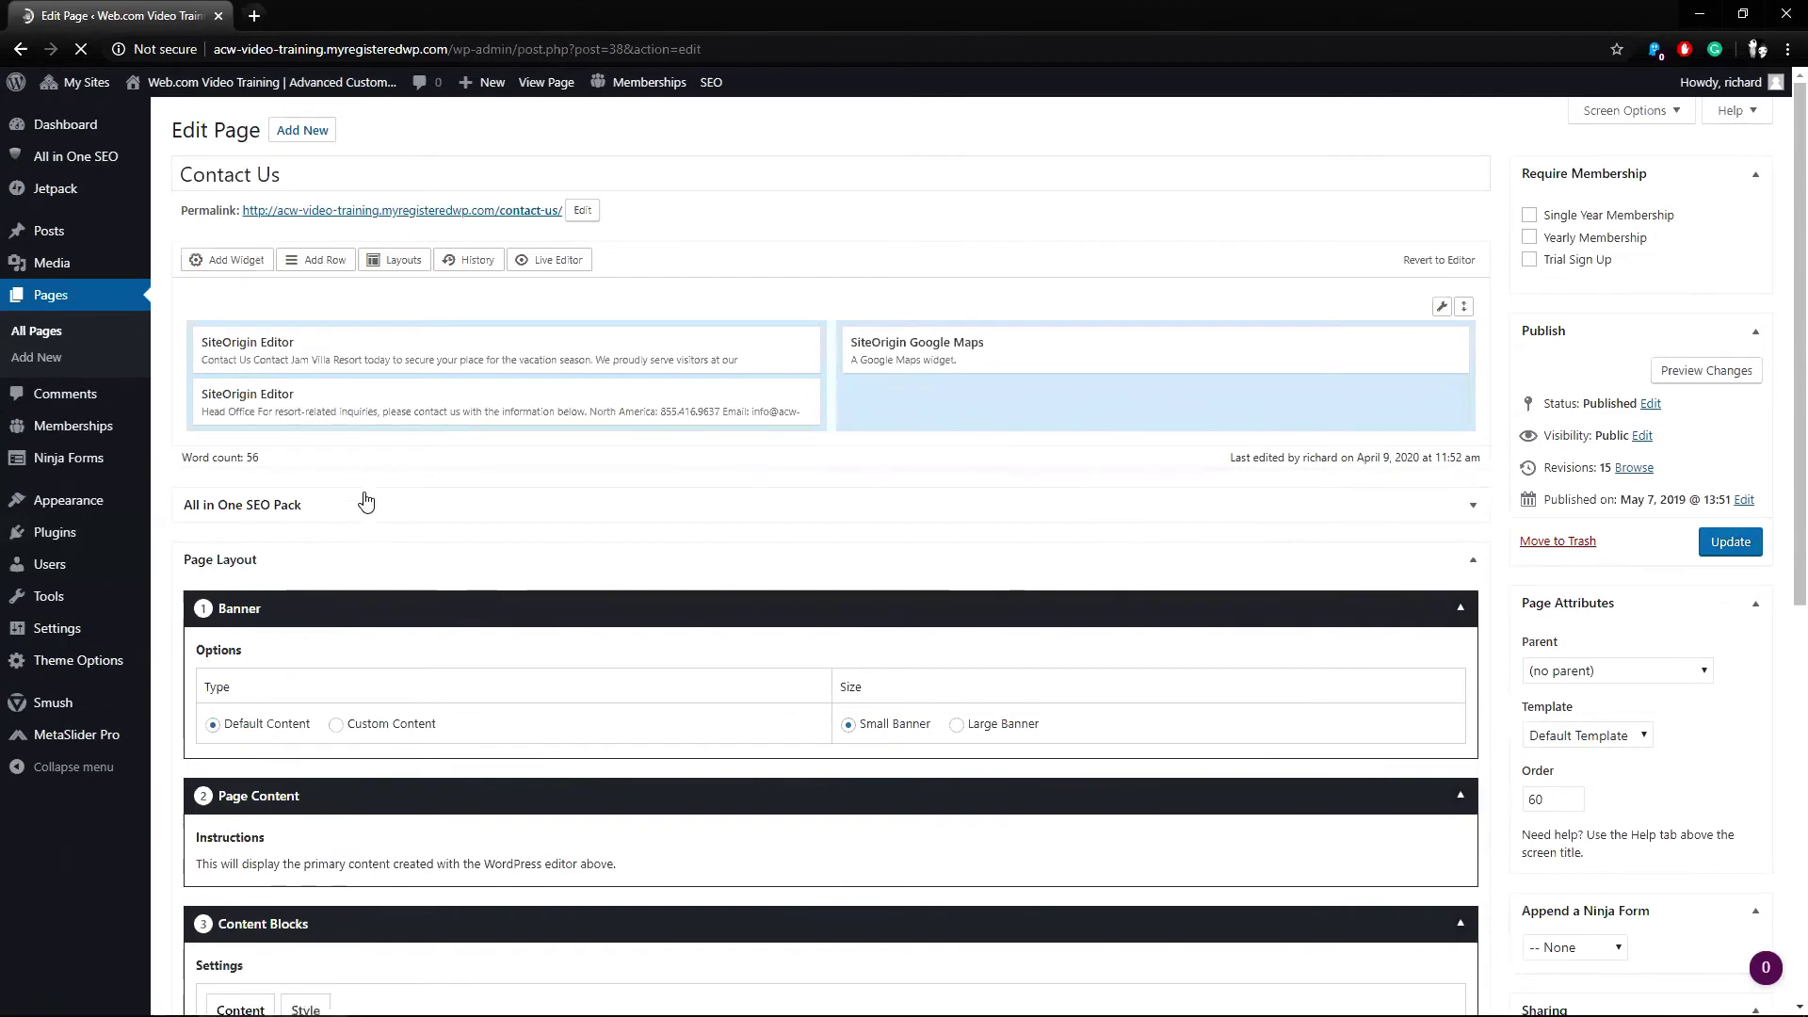
right_click(390, 407)
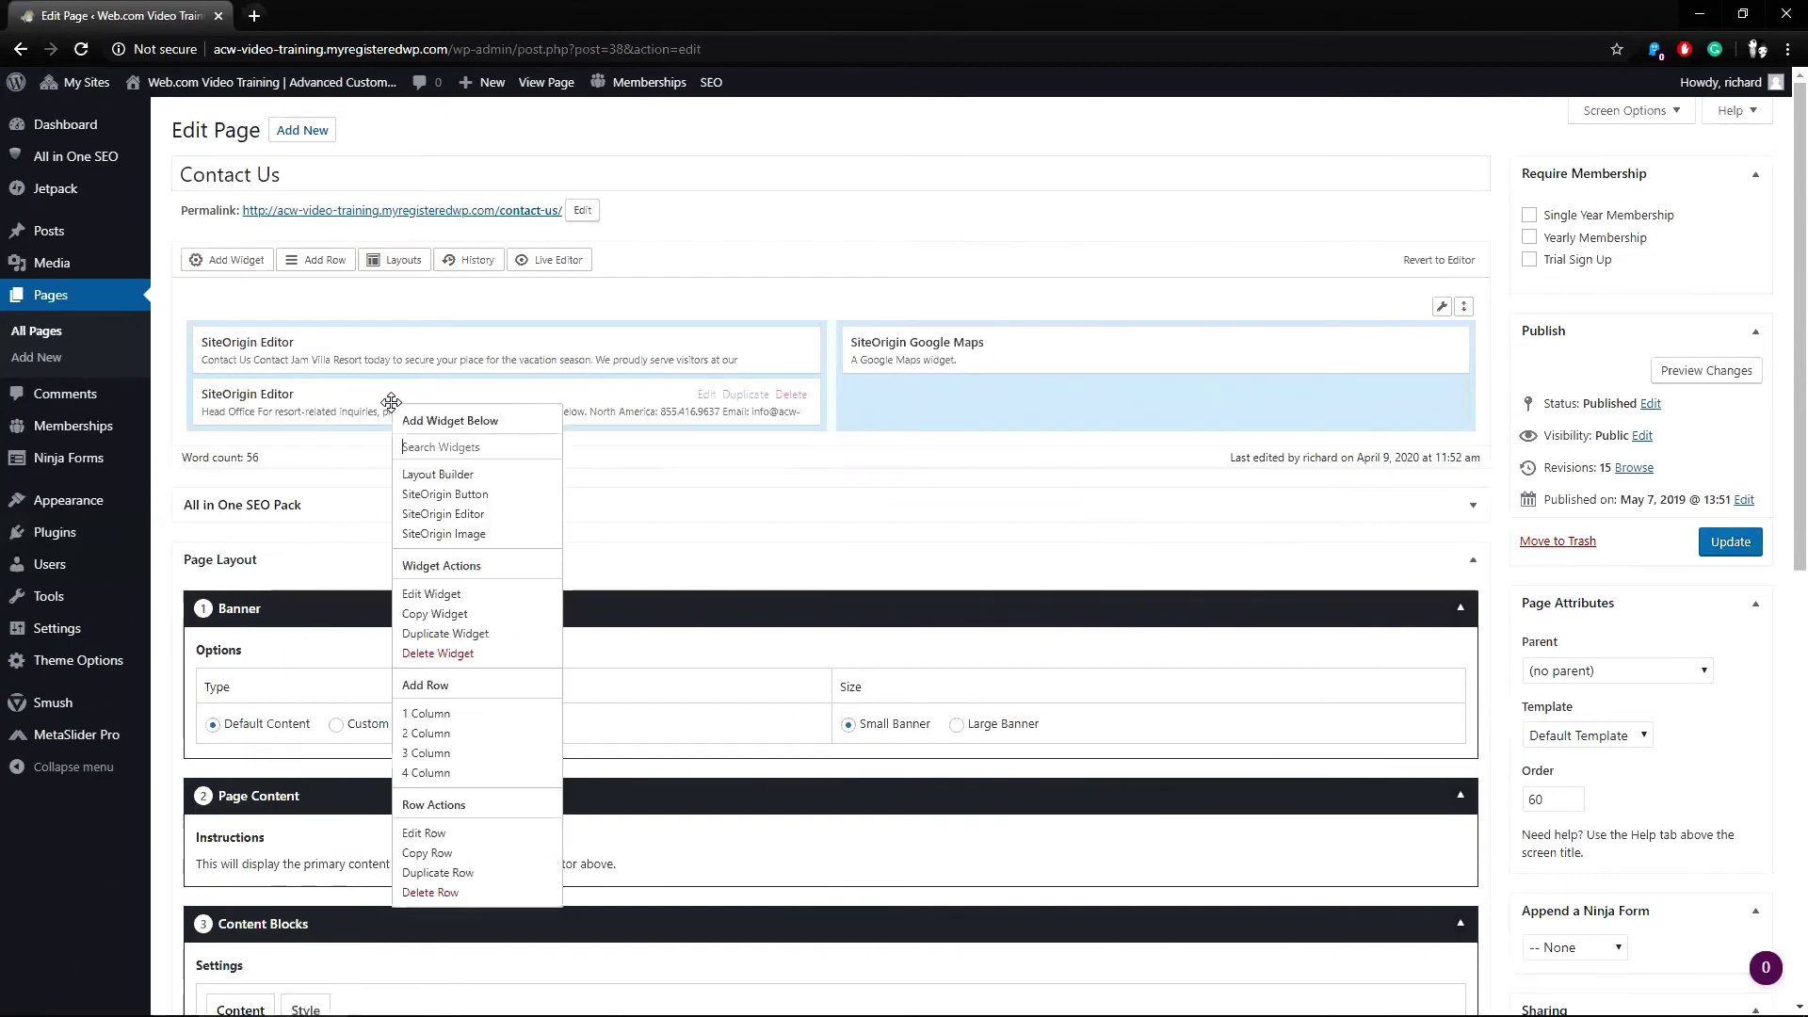
type("nin")
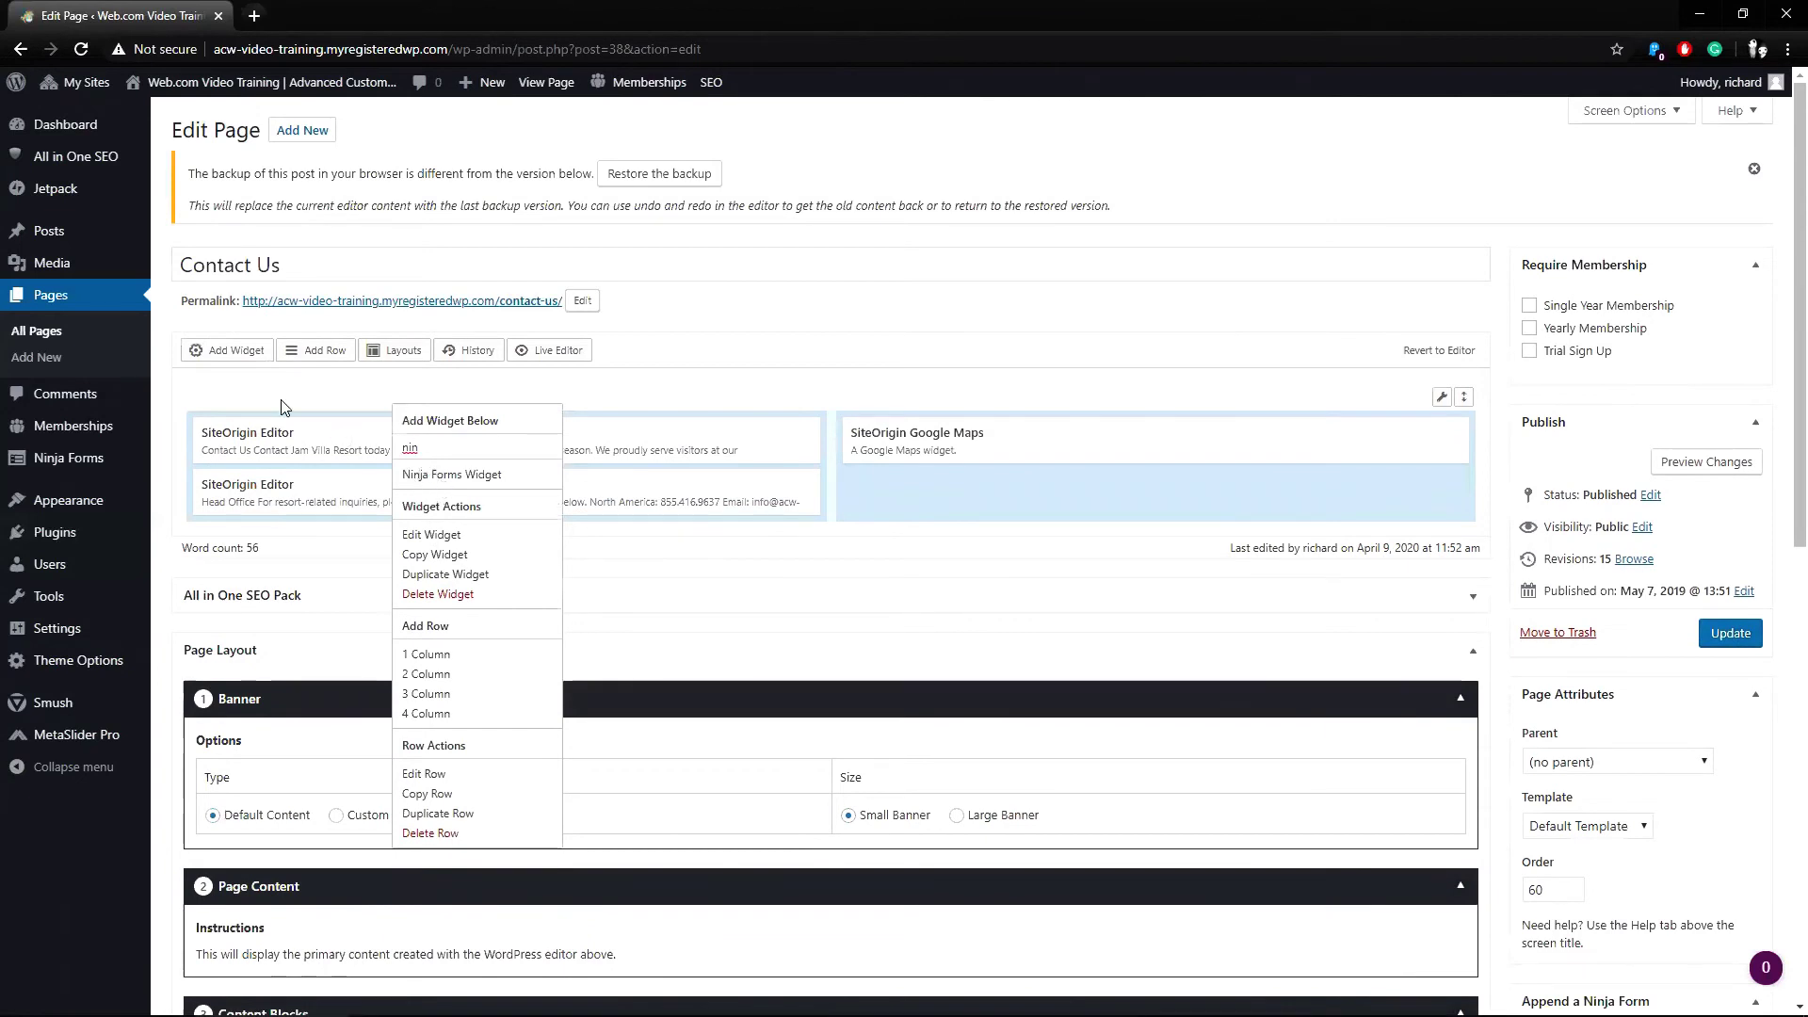
left_click(213, 359)
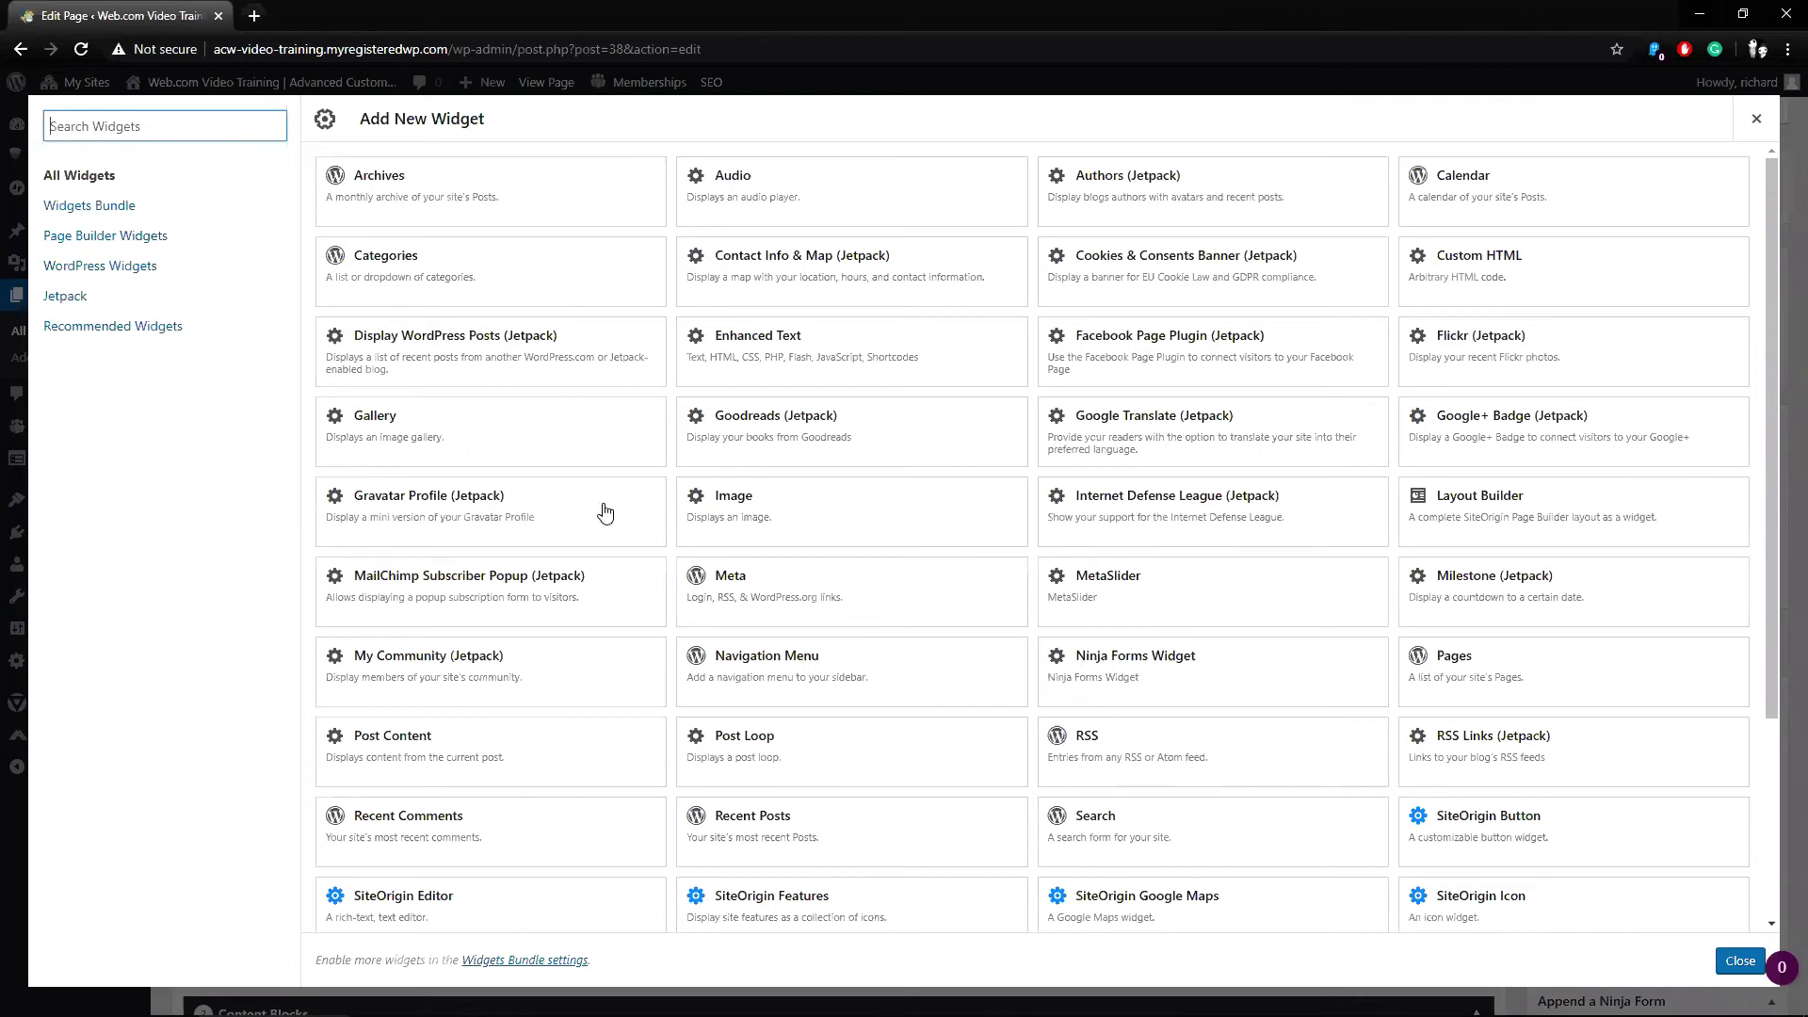
left_click(1147, 678)
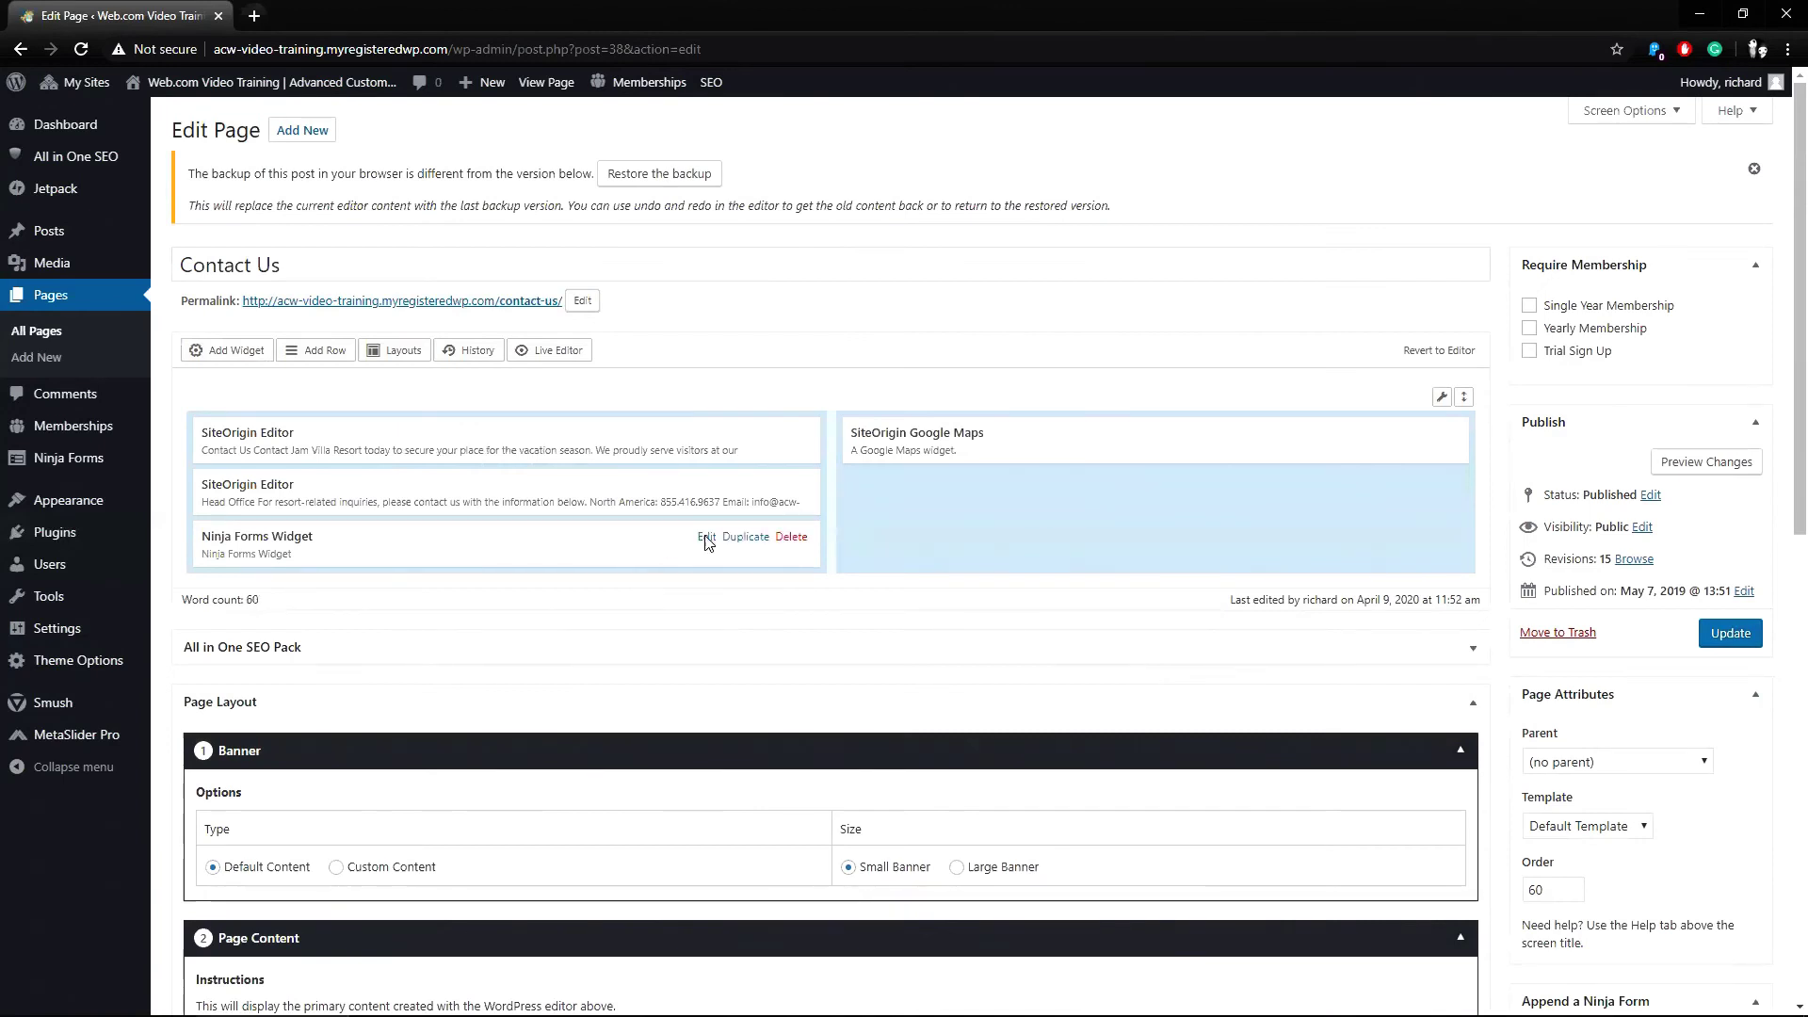
Step: Choose the Contact Us form in the Ninja Forms Widget settings
left_click(706, 539)
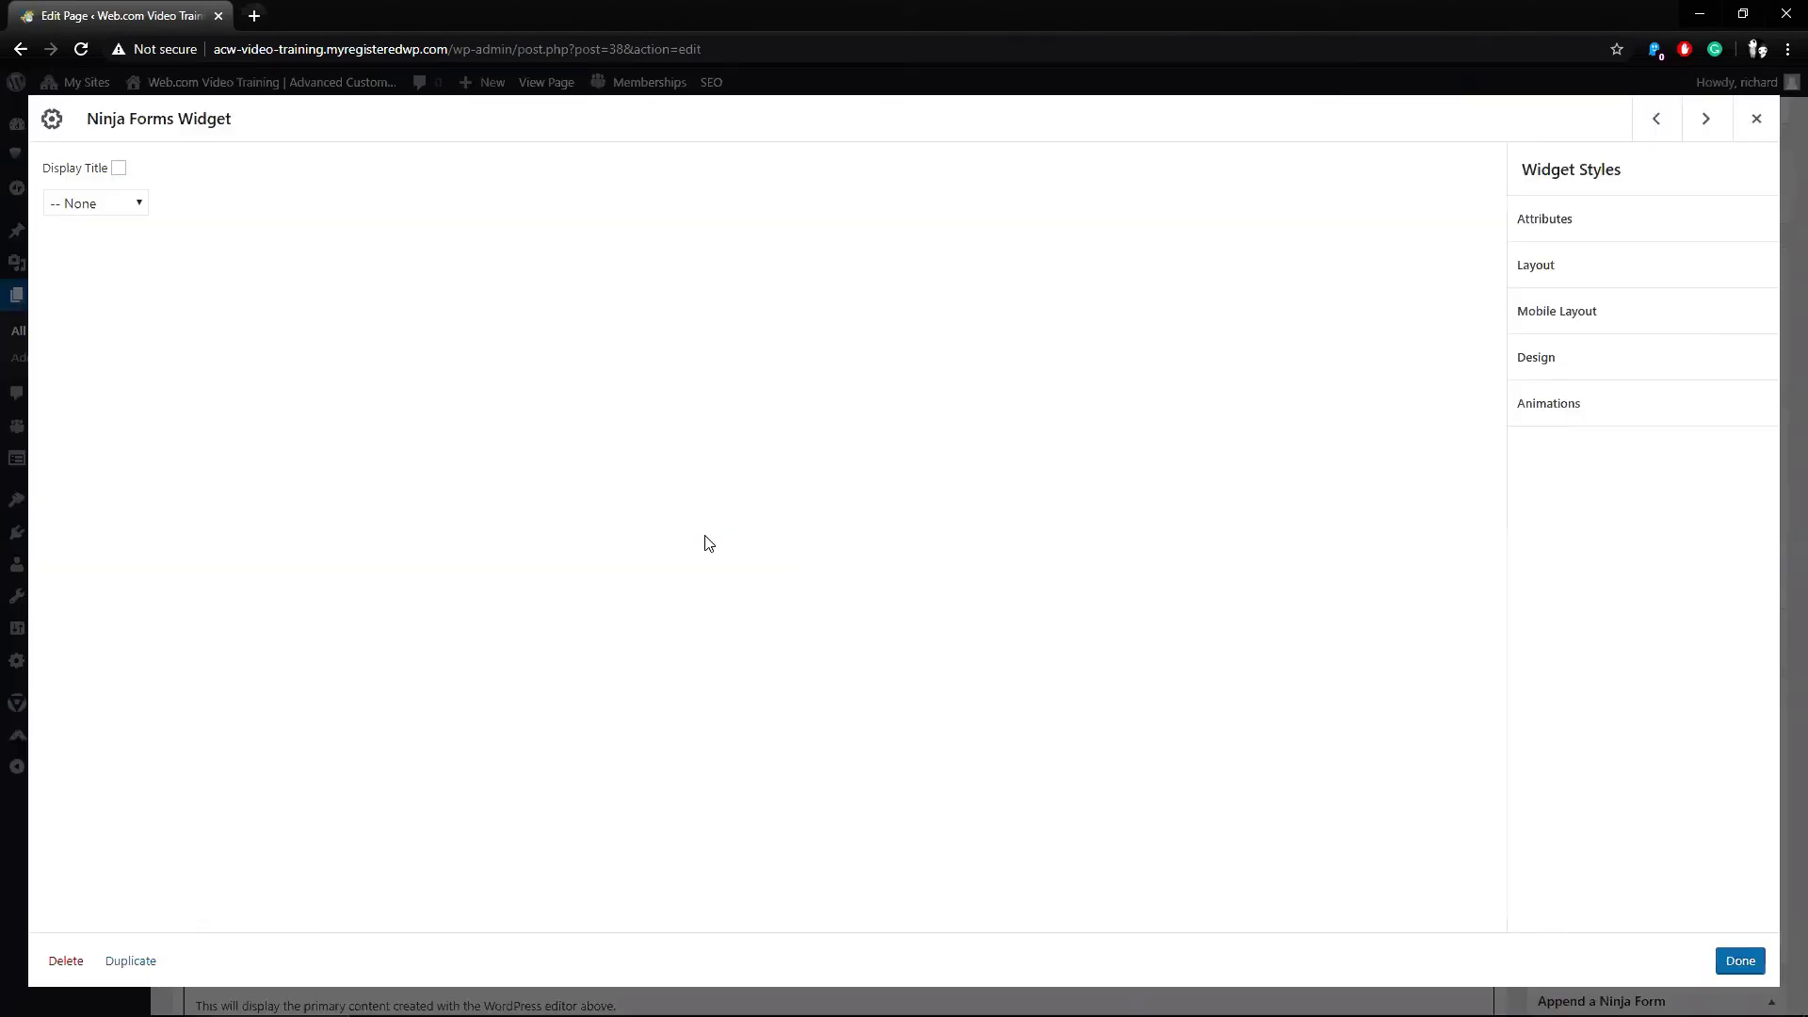
left_click(131, 204)
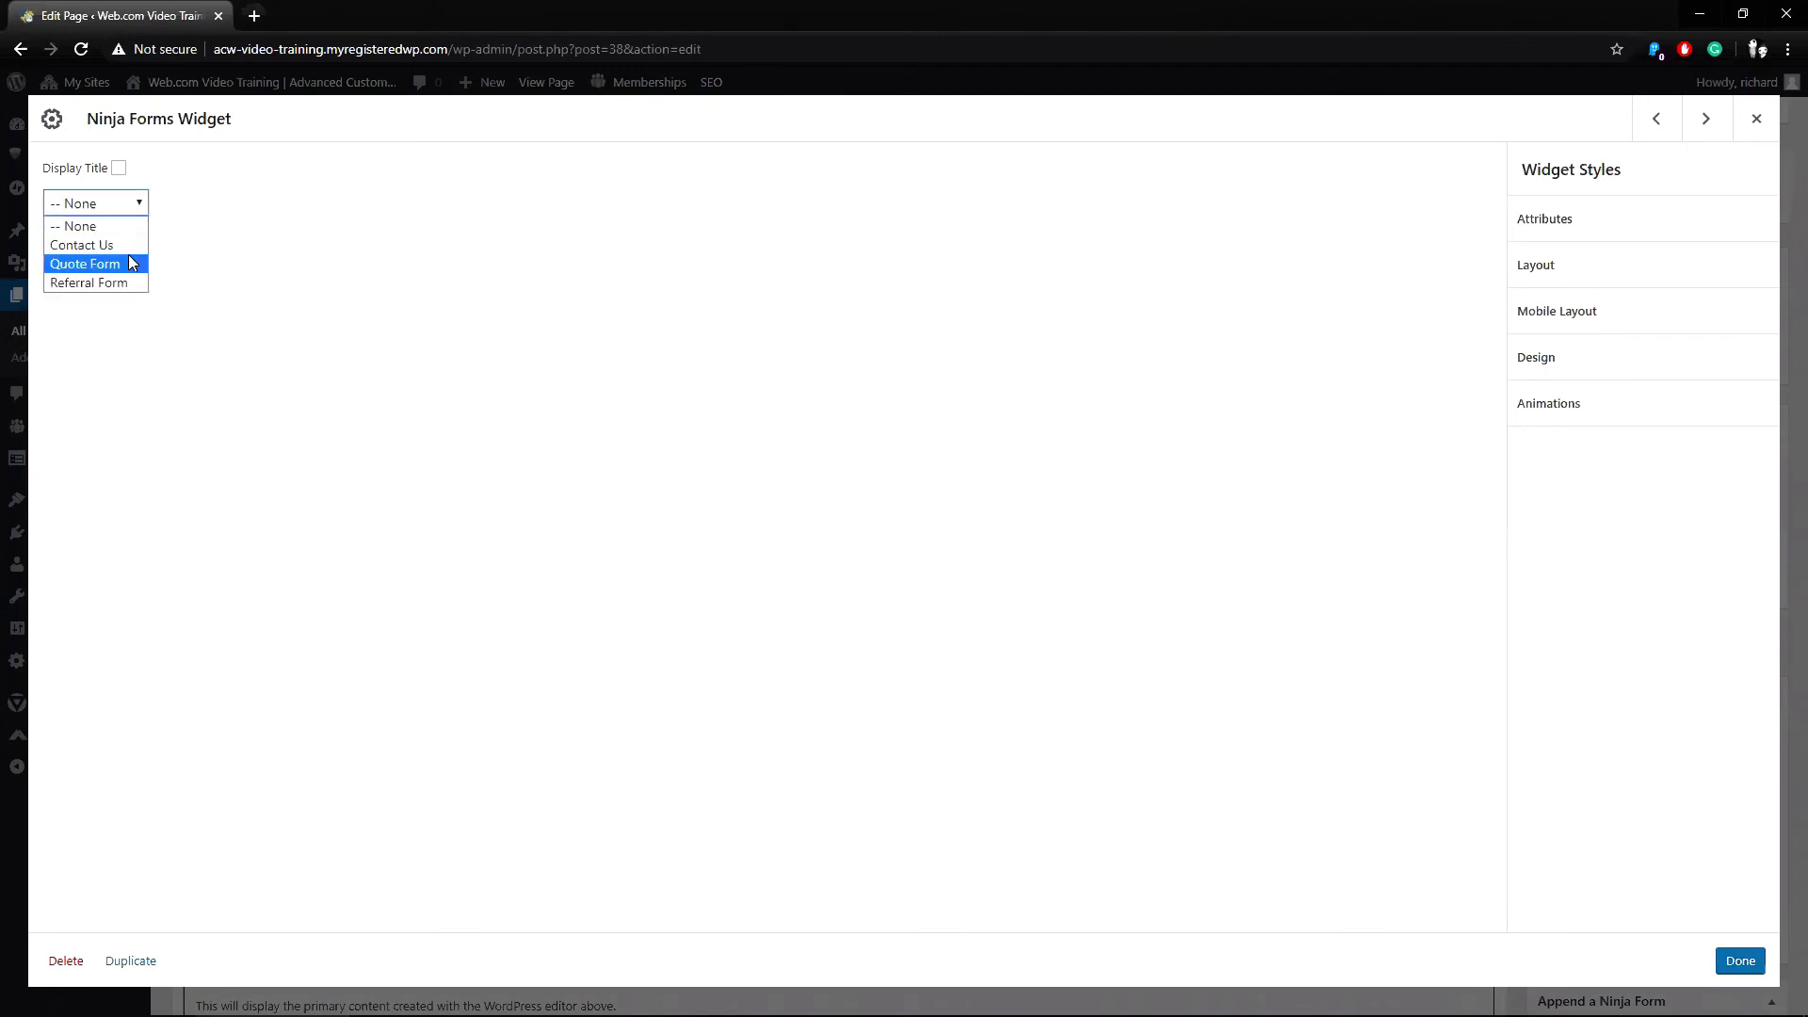
left_click(81, 245)
left_click(159, 292)
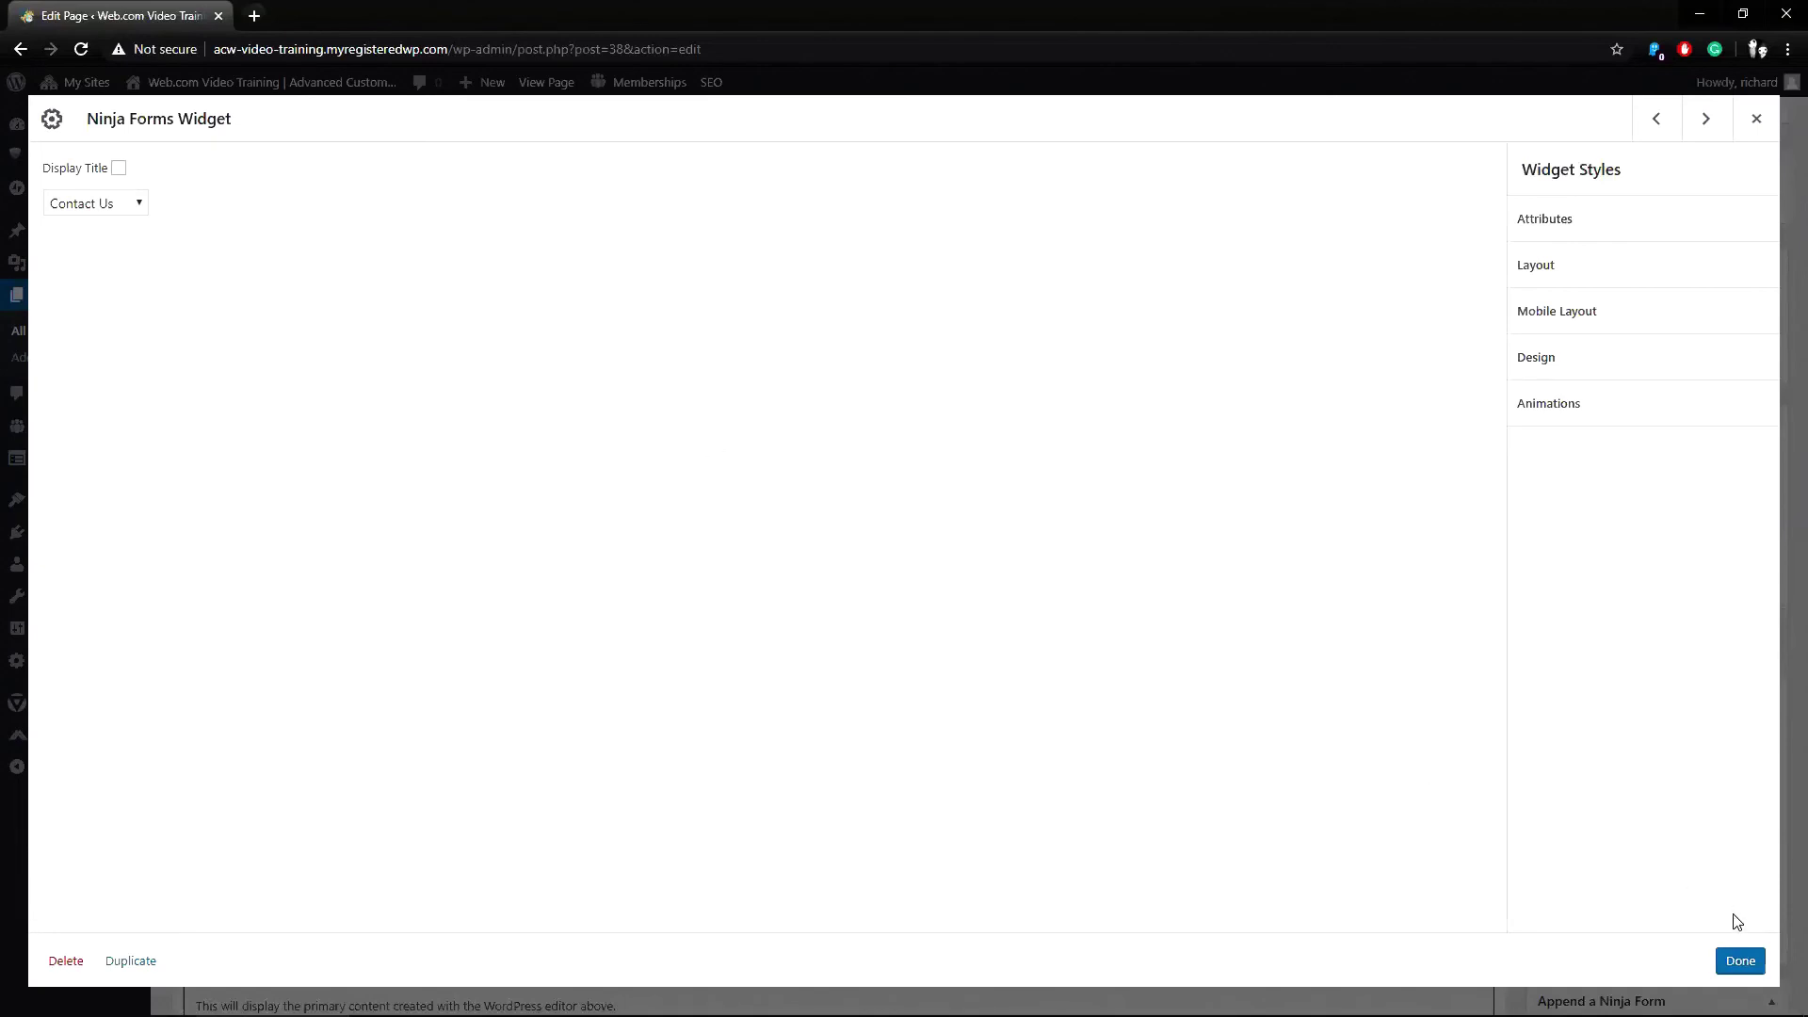
left_click(1741, 961)
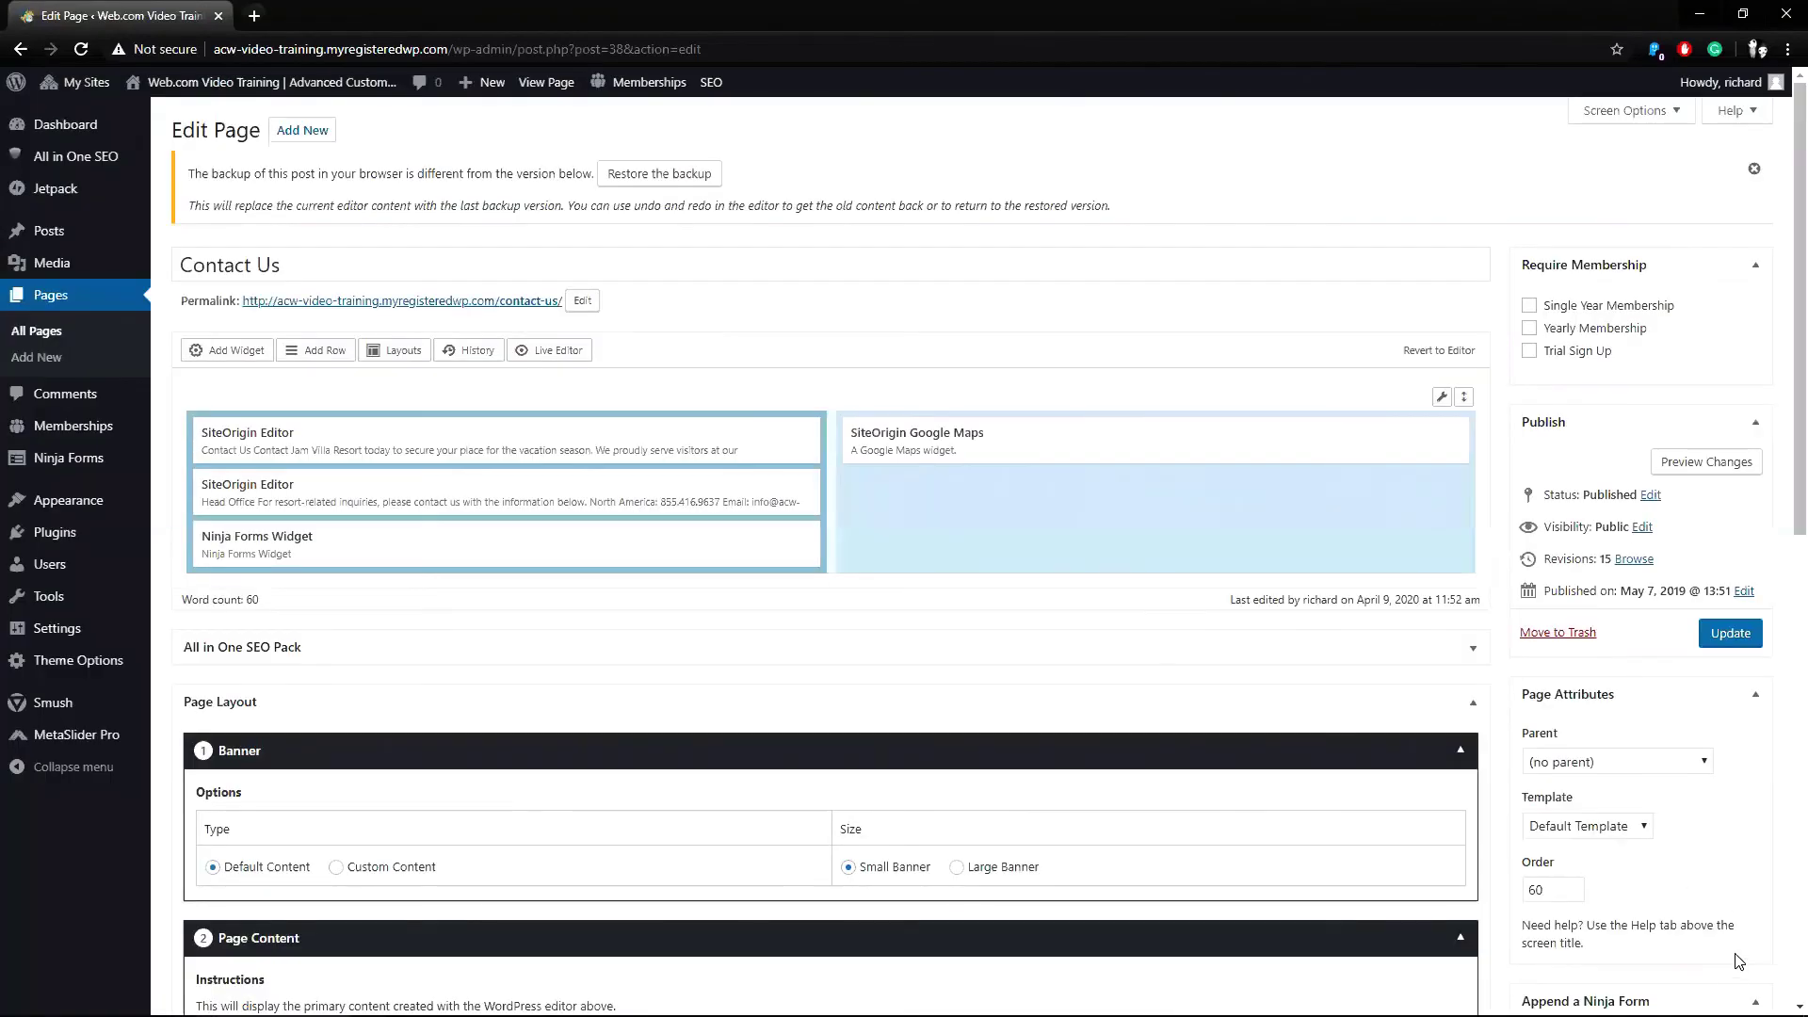
Step: Update the Contact Us page and open its live permalink in a new tab
left_click(1730, 633)
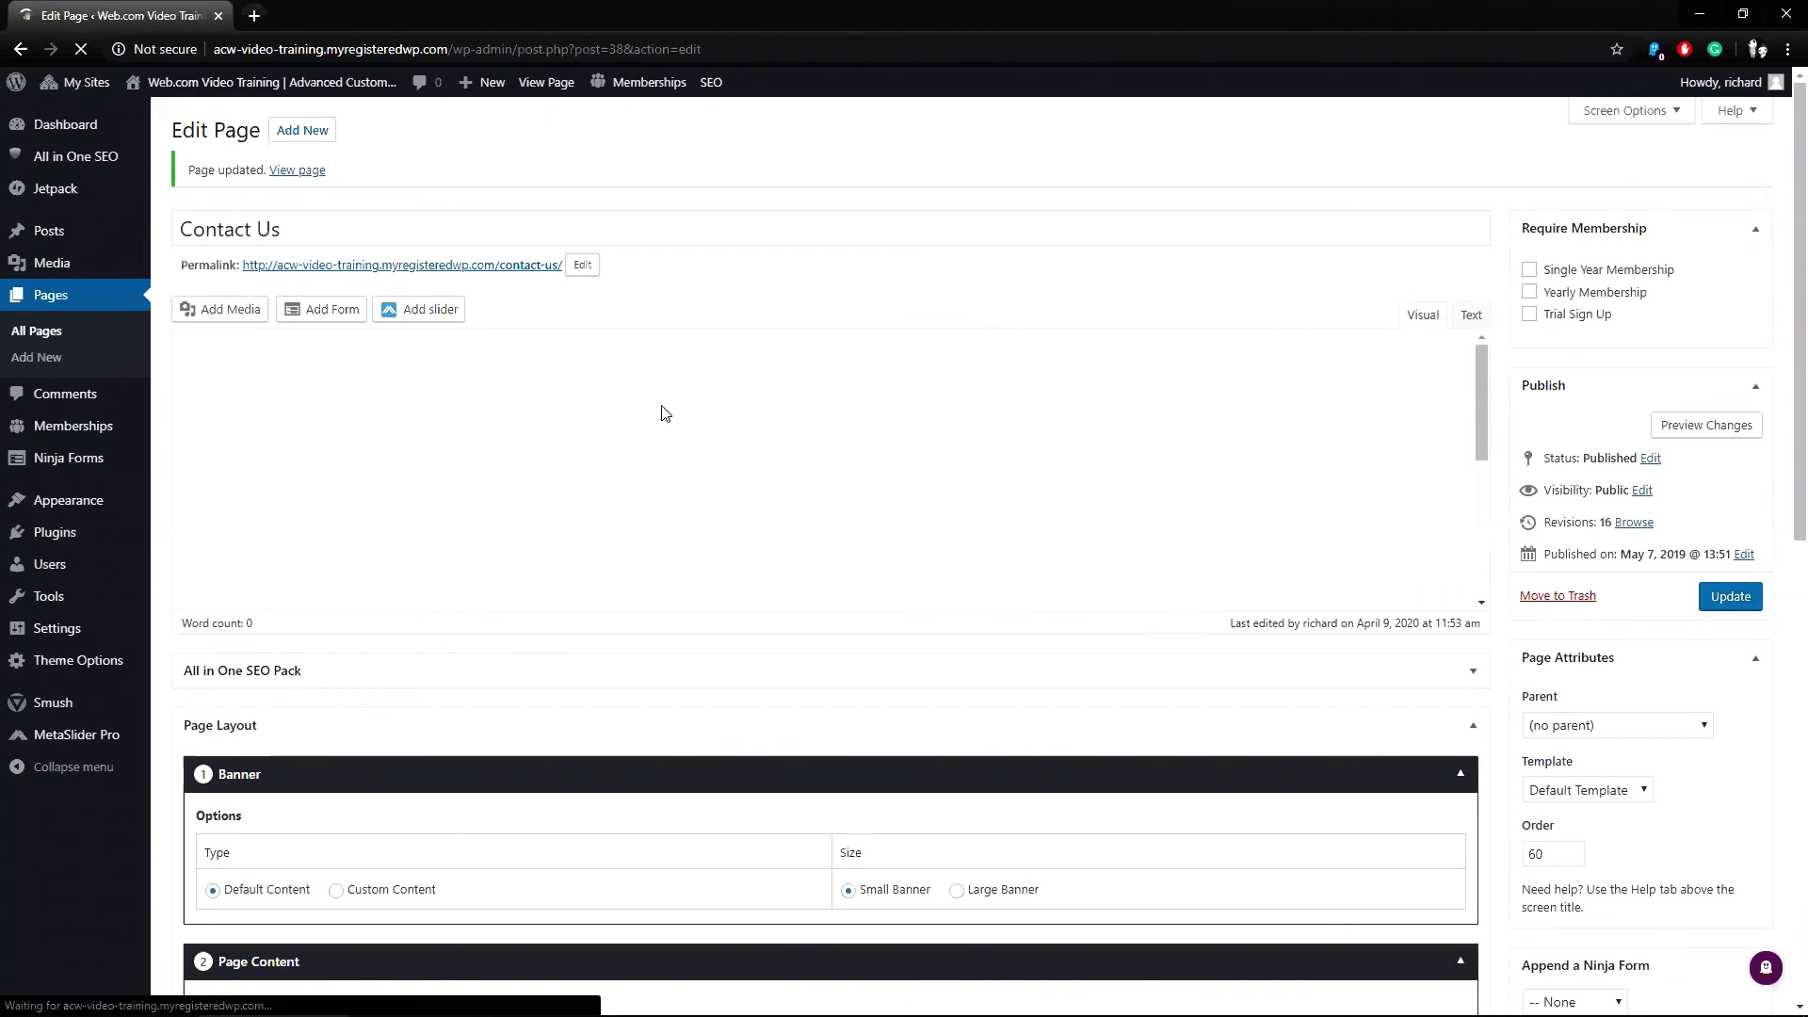
right_click(492, 263)
left_click(563, 274)
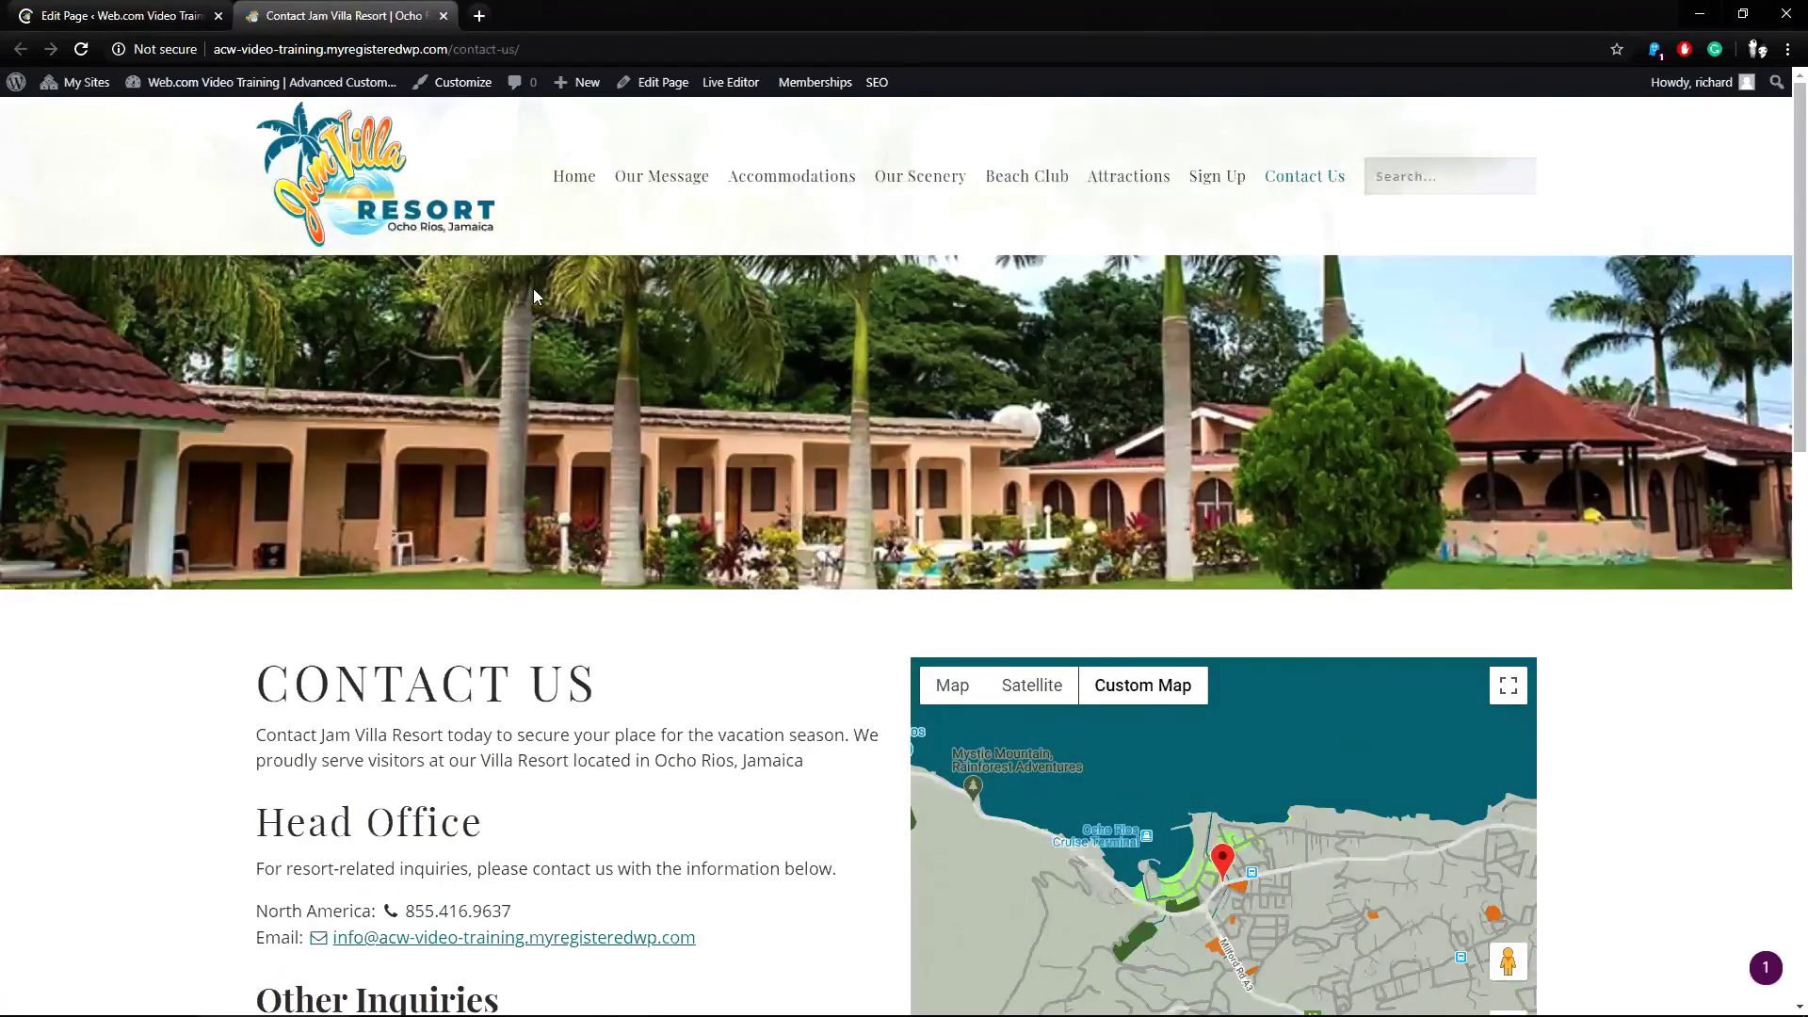
scroll(543, 316, "down", 3)
scroll(544, 315, "down", 3)
scroll(543, 315, "down", 3)
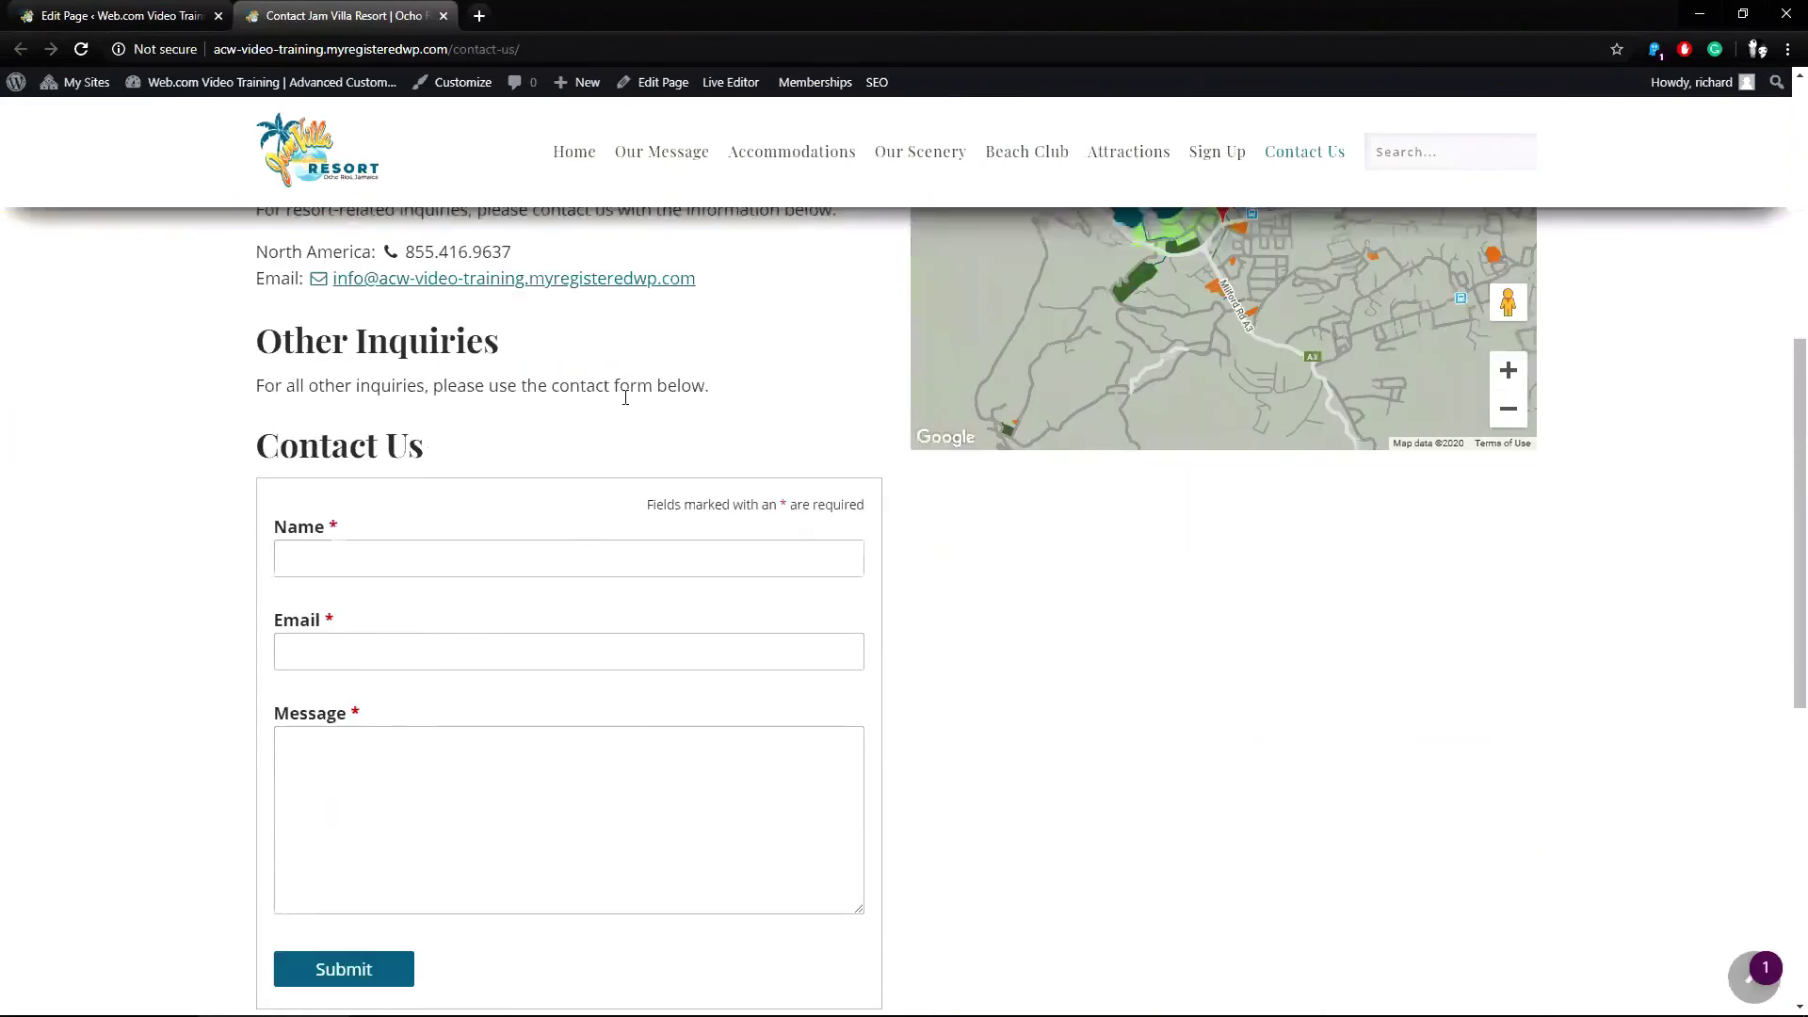